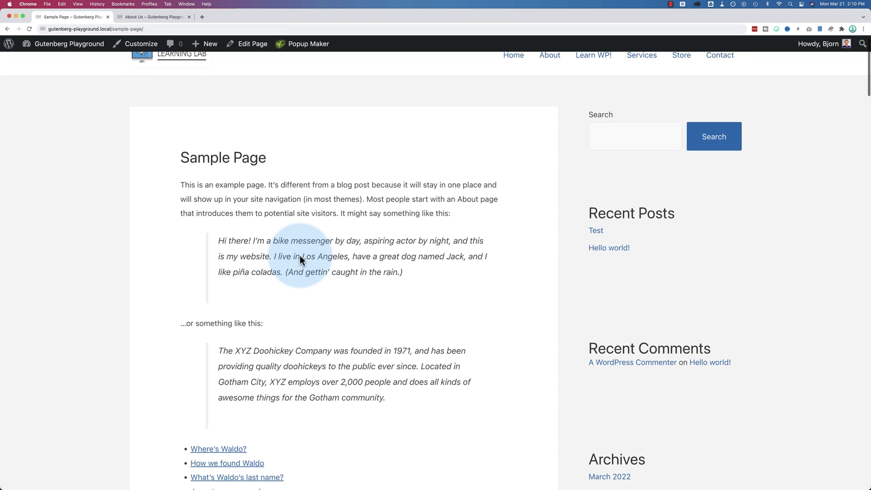
pyautogui.scroll(-6, 300, 255)
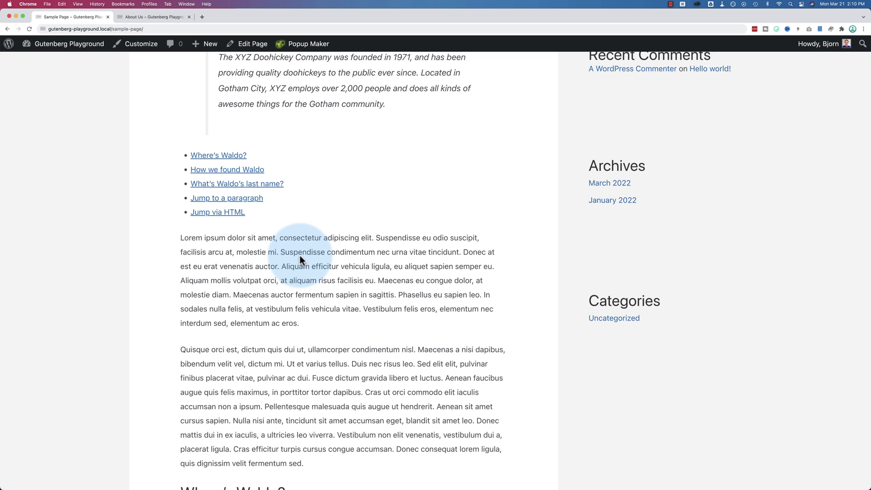
# Scroll the Sample Page and follow the 'How we found Waldo' link to its section
pyautogui.scroll(2, 300, 255)
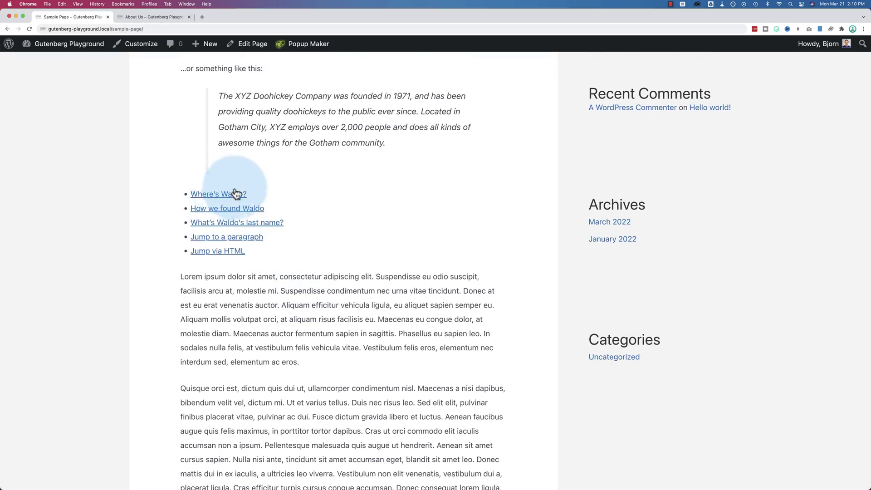
pyautogui.scroll(-20, 320, 220)
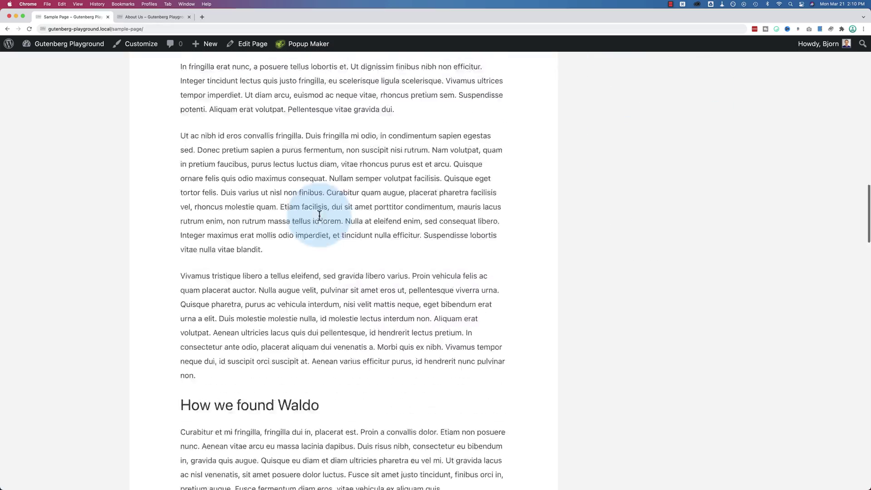
pyautogui.scroll(-12, 319, 215)
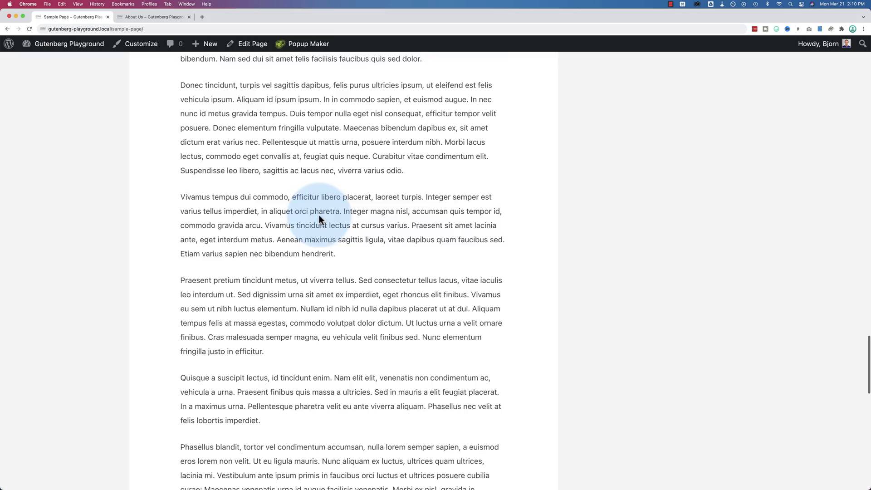
pyautogui.scroll(9, 320, 215)
pyautogui.scroll(20, 319, 216)
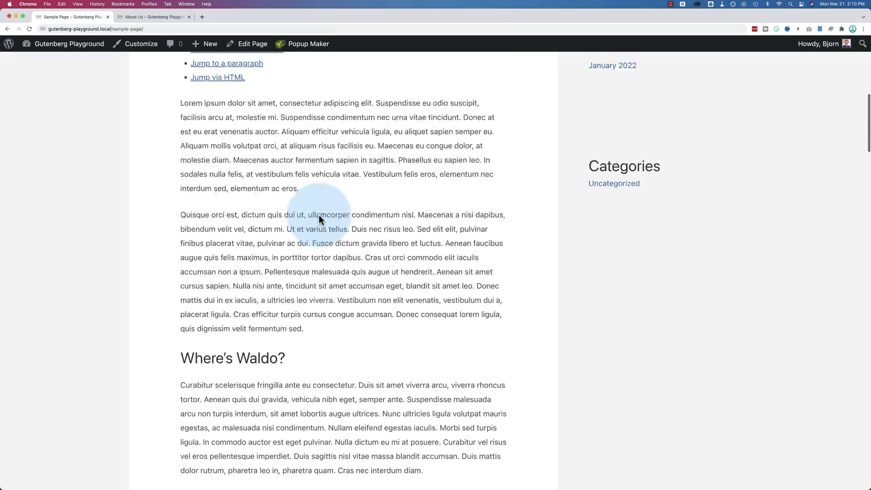
pyautogui.scroll(-3, 319, 217)
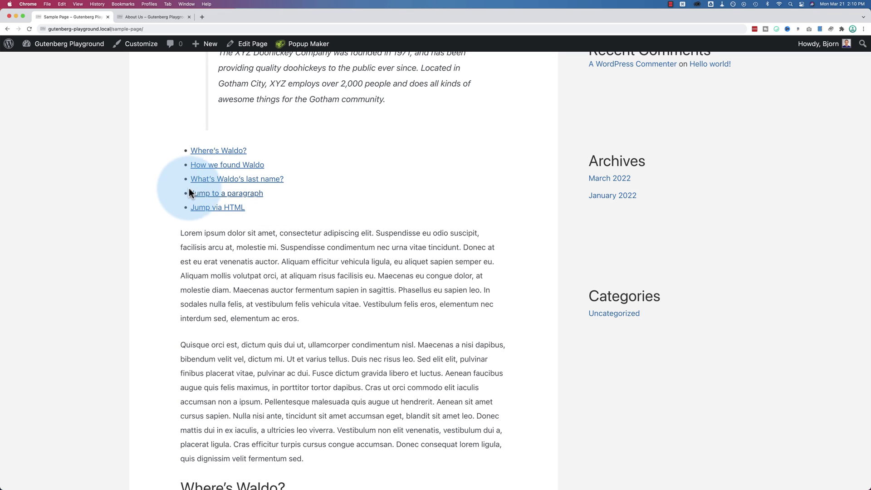
pyautogui.click(201, 166)
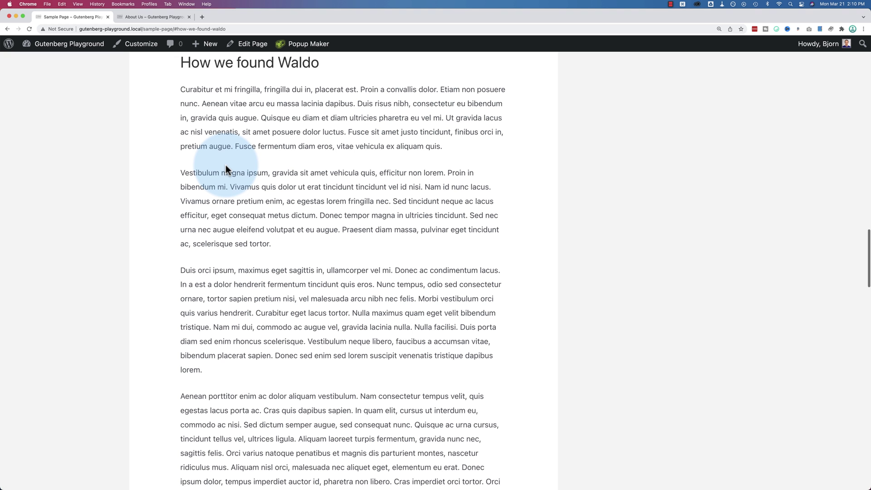
# Select the 'How we found Waldo' heading text, then clear the selection
pyautogui.moveTo(179, 61); pyautogui.dragTo(364, 61)
pyautogui.scroll(5, 317, 190)
pyautogui.click(311, 186)
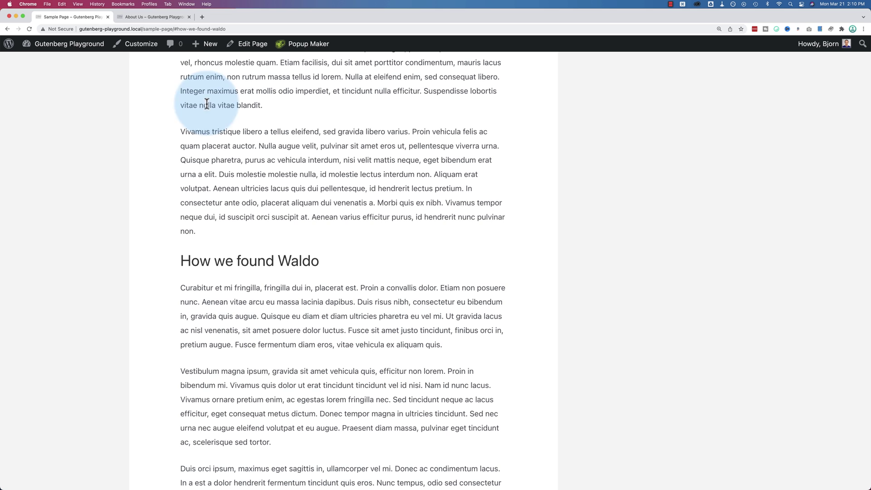
# On the About Us page, follow the 'Discover Waldo's Last Name' button to the Sample Page
pyautogui.click(156, 17)
pyautogui.click(415, 166)
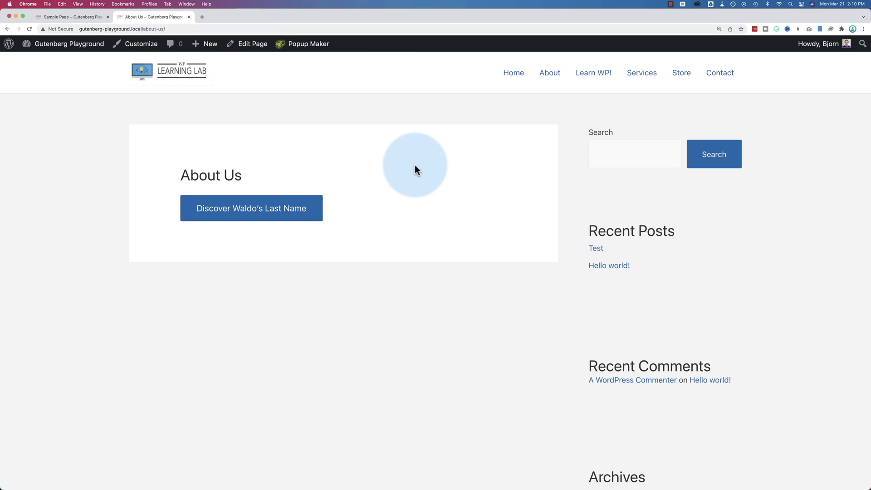
pyautogui.click(96, 17)
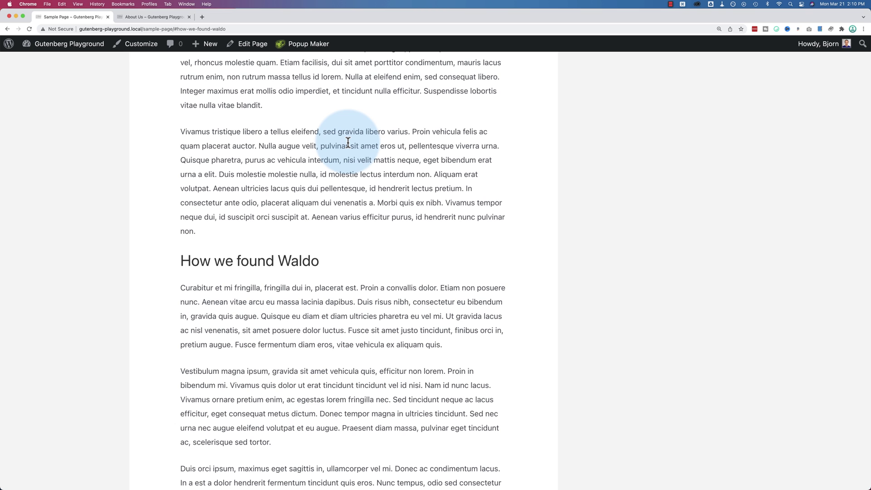
pyautogui.hotkey('ctrl', 'Tab')
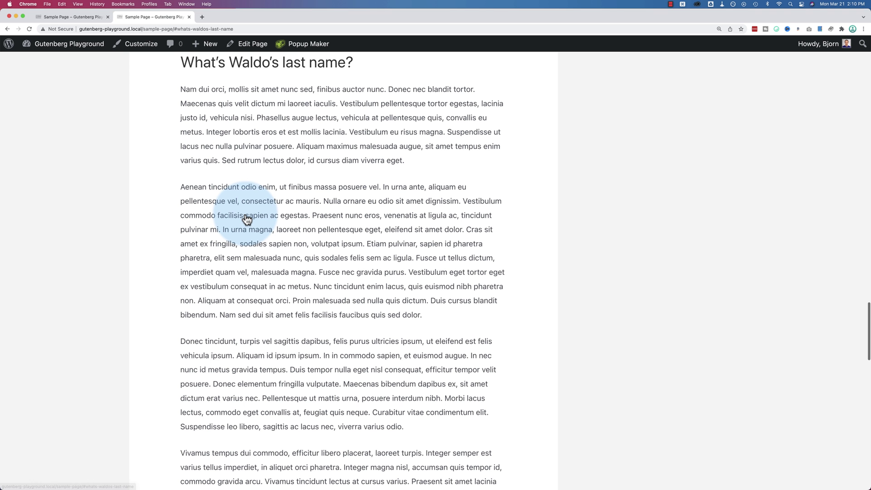
# Check the 'What's Waldo's last name?' heading at #whats-waldos-last-name, then deselect it
pyautogui.moveTo(182, 66); pyautogui.dragTo(384, 67)
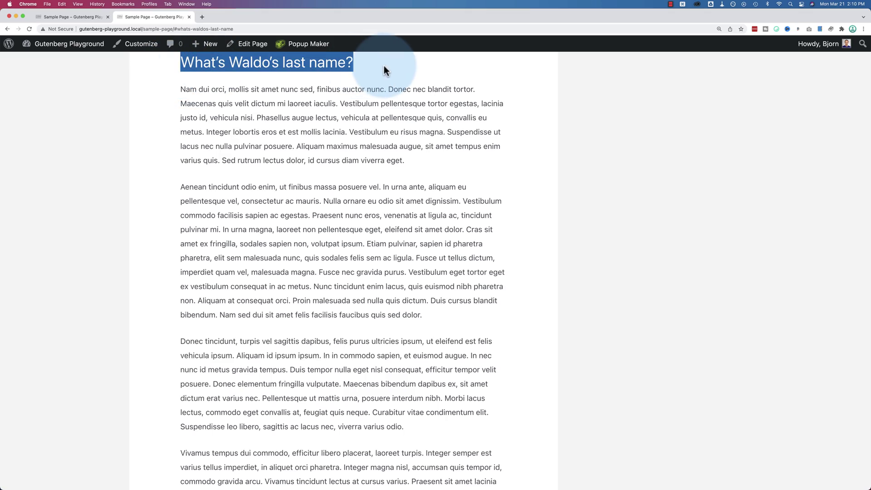
pyautogui.scroll(3, 348, 205)
pyautogui.scroll(7, 348, 205)
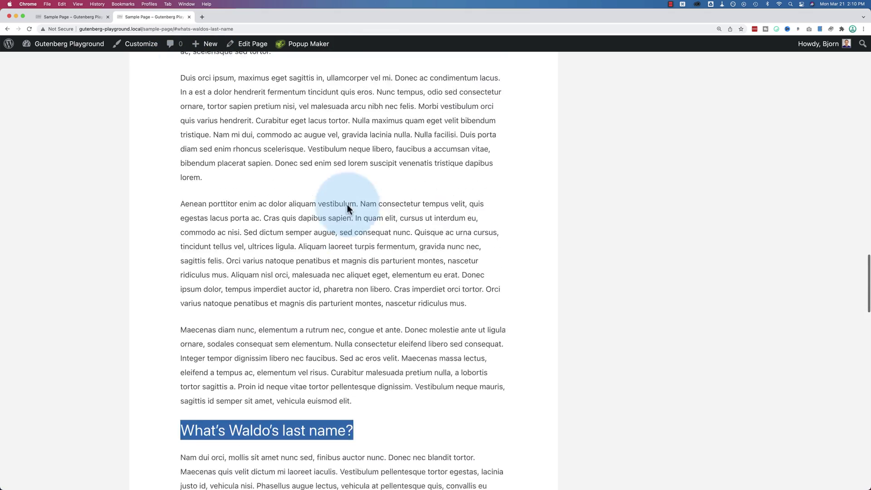
pyautogui.scroll(-7, 348, 205)
pyautogui.click(348, 205)
pyautogui.scroll(-3, 347, 205)
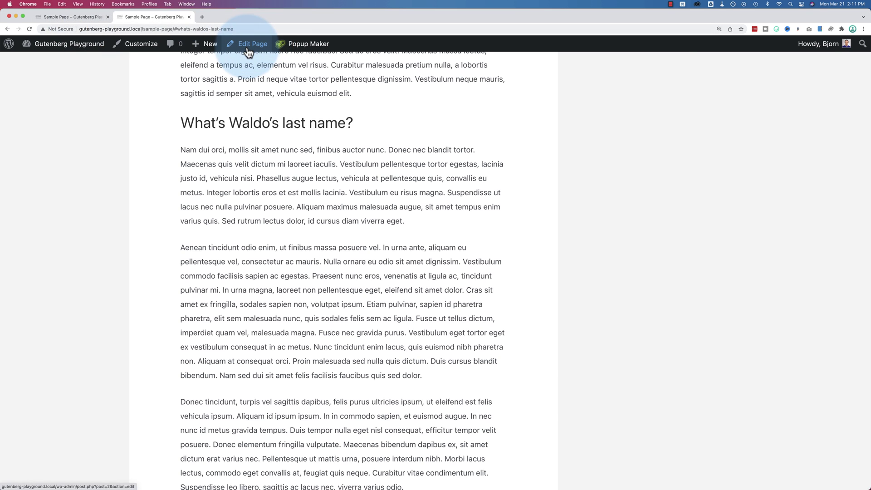
# Open the Sample Page in the block editor and select the 'Where's Waldo?' list item for linking
pyautogui.click(247, 44)
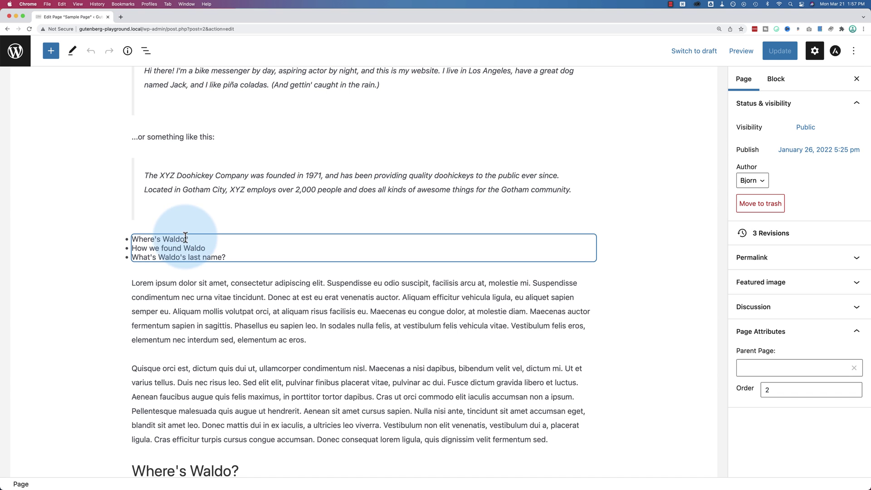
pyautogui.moveTo(185, 238); pyautogui.dragTo(133, 241)
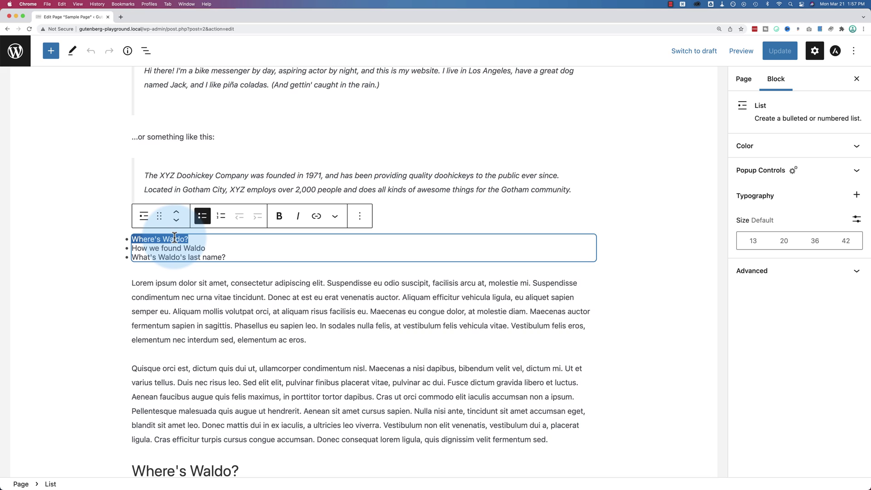
pyautogui.click(316, 217)
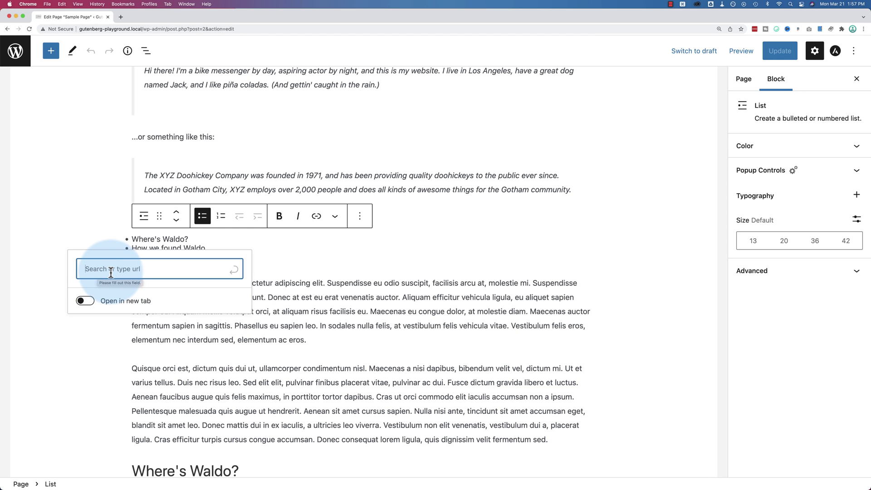
# Enter and apply #wheres-waldo as the 'Where's Waldo?' item's link
pyautogui.write('#where-')
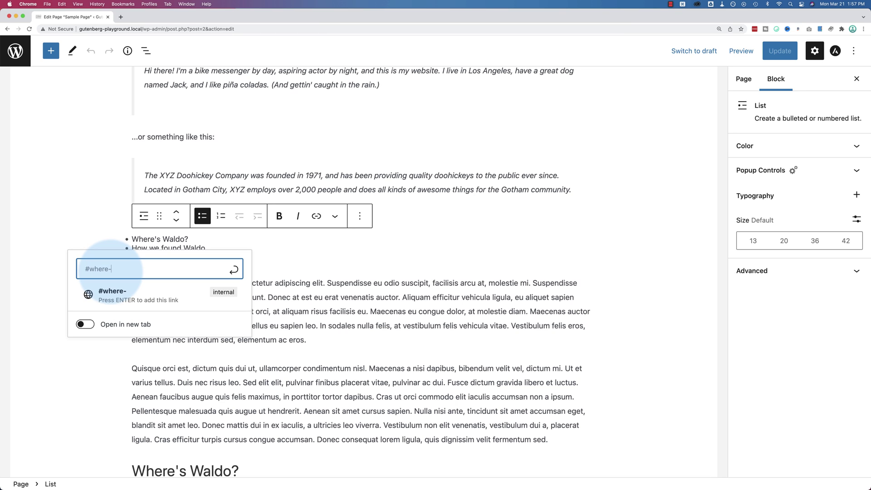
pyautogui.press('BackSpace')
pyautogui.write('s-waldow')
pyautogui.press('BackSpace')
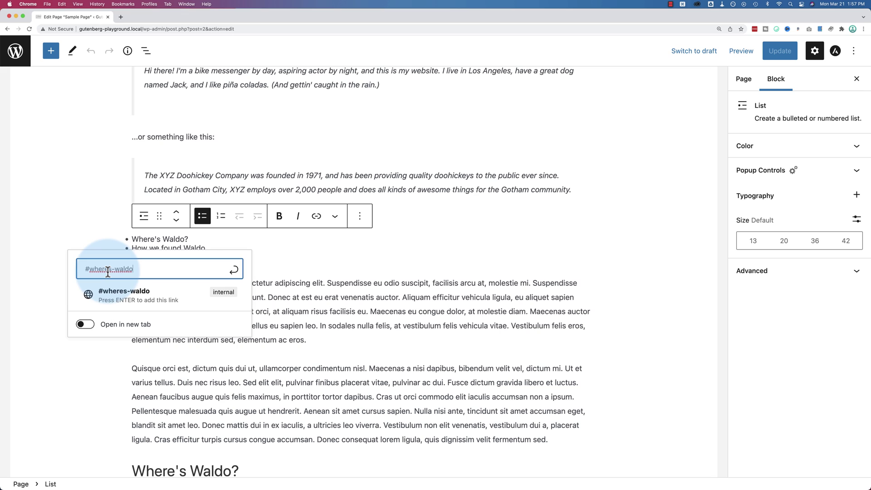
pyautogui.click(92, 270)
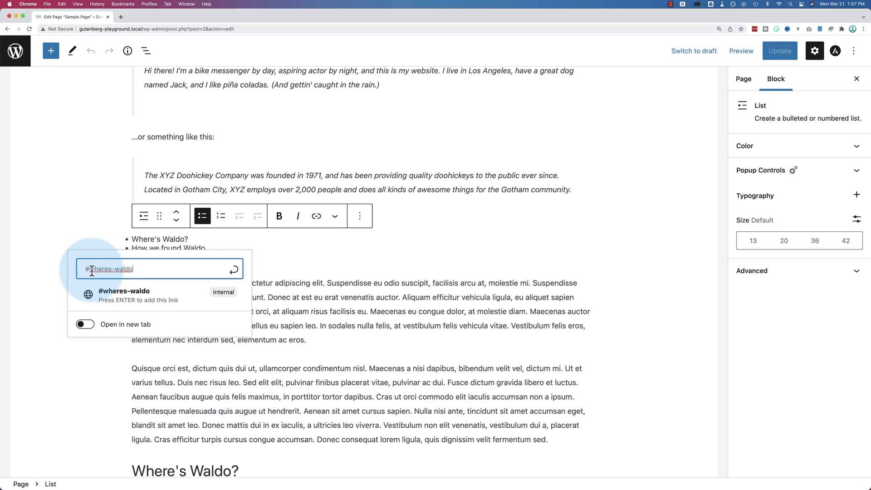
pyautogui.click(112, 271)
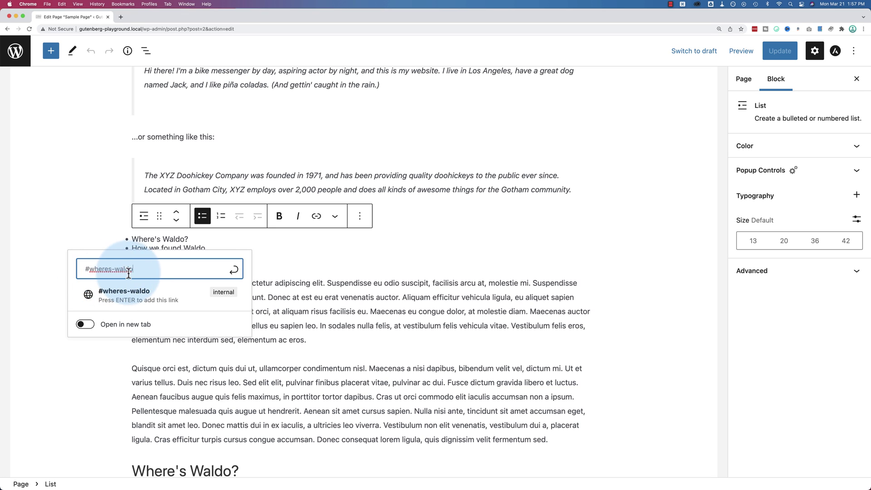
pyautogui.moveTo(211, 269); pyautogui.dragTo(98, 271)
pyautogui.press('super+c')
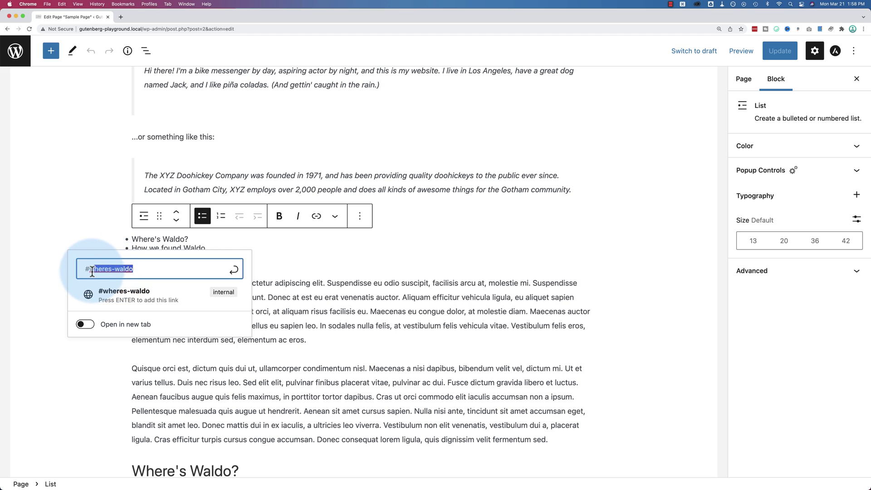
pyautogui.rightClick(98, 271)
pyautogui.click(160, 273)
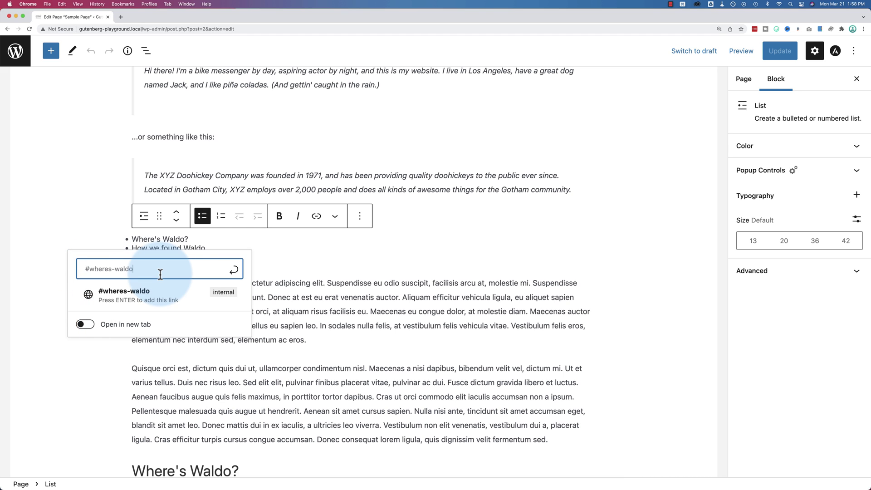
pyautogui.press('Return')
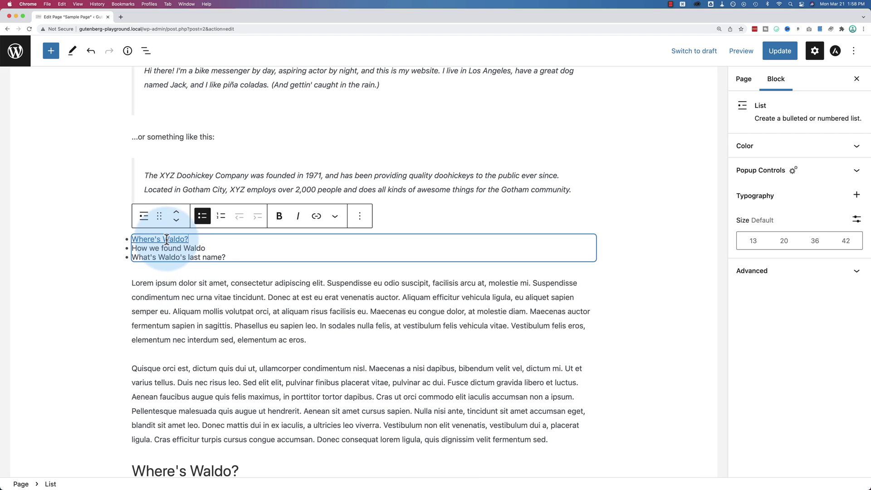
pyautogui.click(148, 243)
pyautogui.click(170, 240)
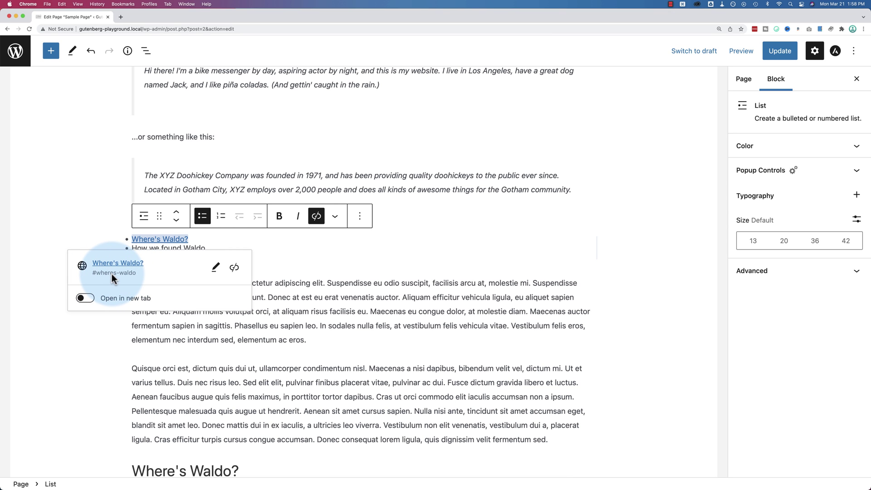
pyautogui.click(208, 340)
pyautogui.scroll(-2, 199, 331)
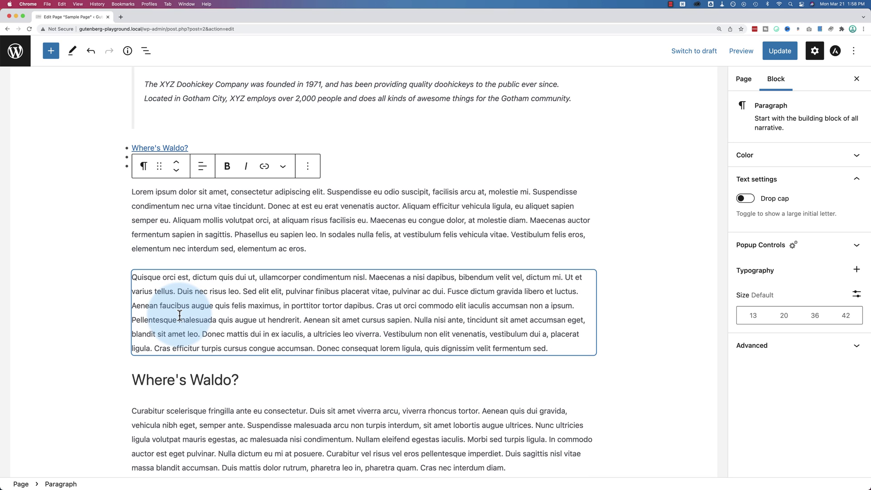
pyautogui.scroll(-2, 180, 314)
# Paste wheres-waldo into the 'Where's Waldo?' heading's Advanced HTML anchor field
pyautogui.click(136, 301)
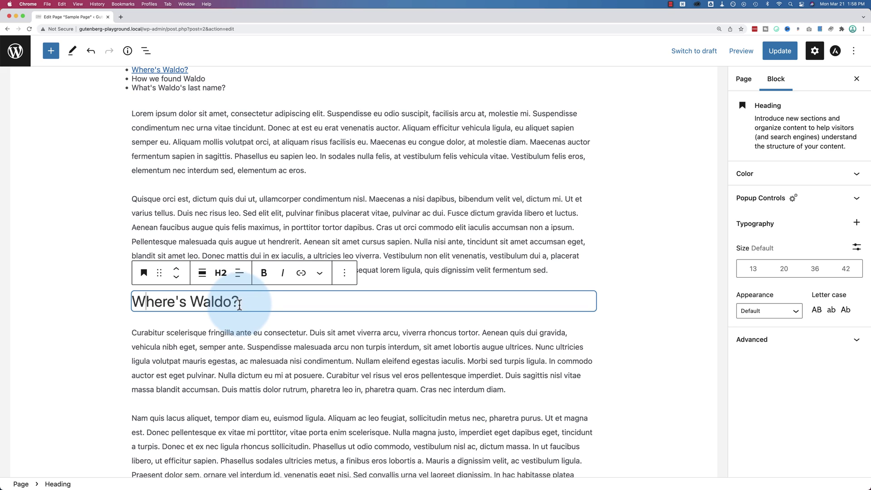
pyautogui.click(358, 301)
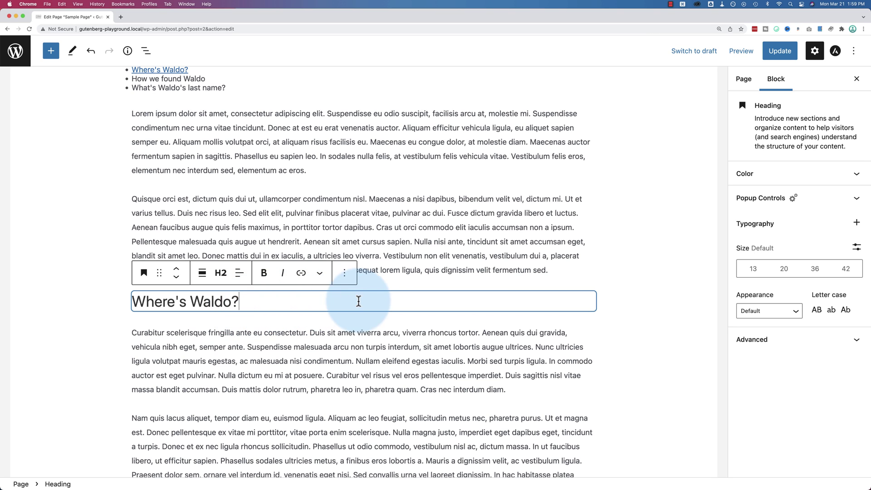
pyautogui.click(790, 340)
pyautogui.scroll(-1, 782, 408)
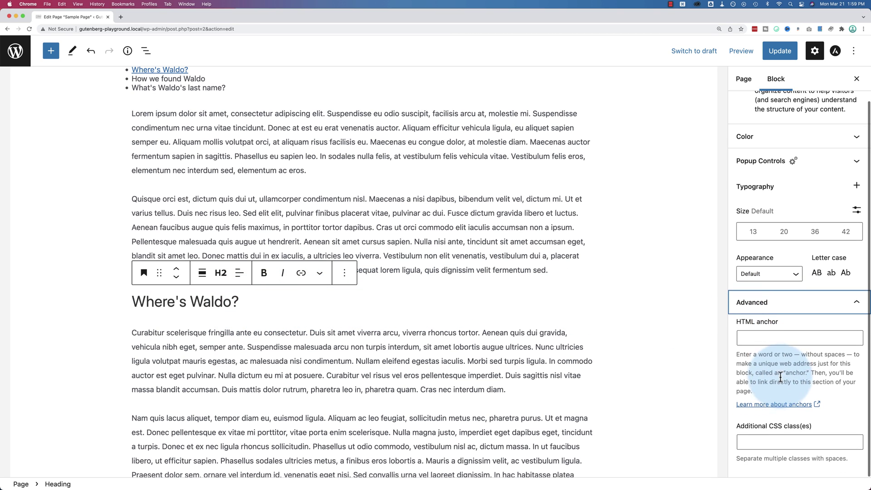
pyautogui.click(748, 337)
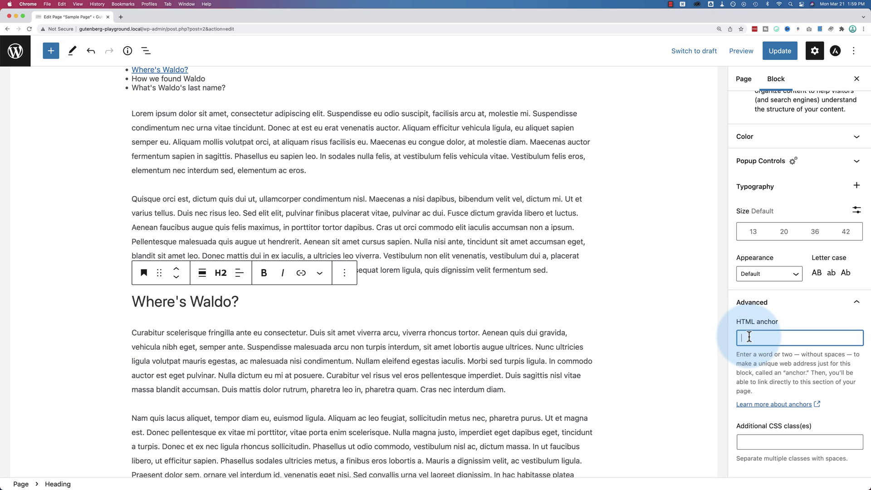
pyautogui.rightClick(749, 337)
pyautogui.click(760, 385)
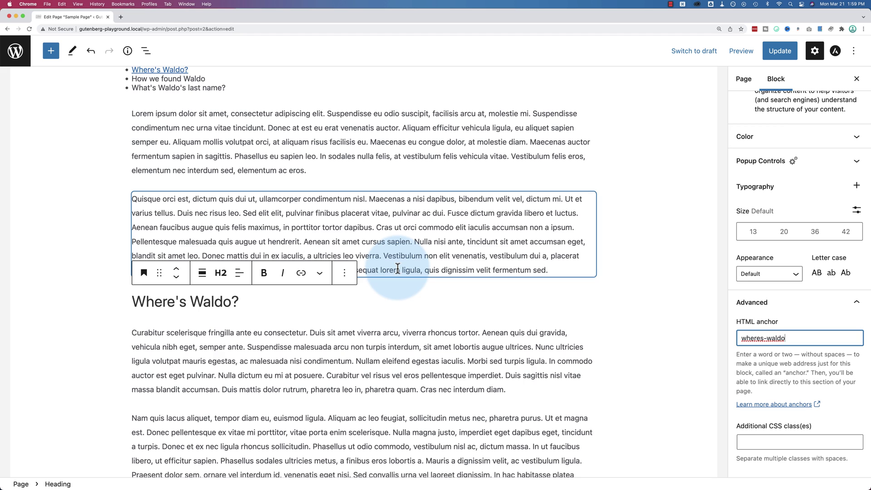
pyautogui.scroll(3, 388, 210)
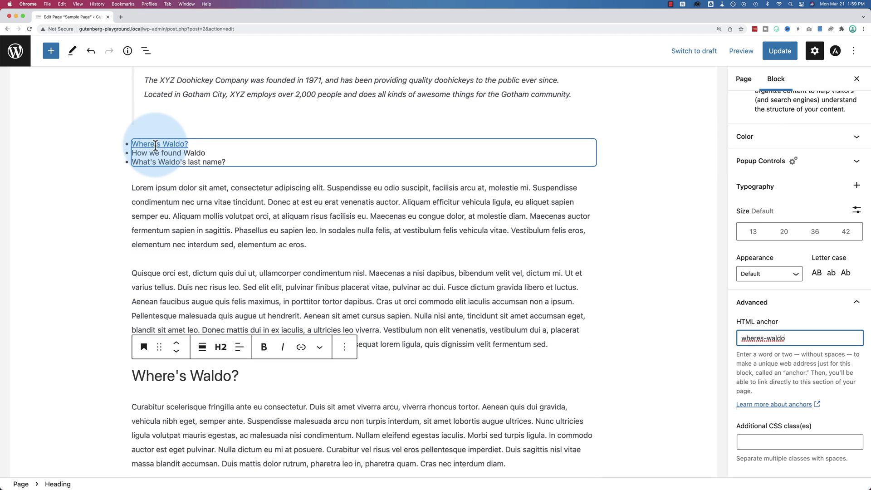
pyautogui.scroll(1, 787, 385)
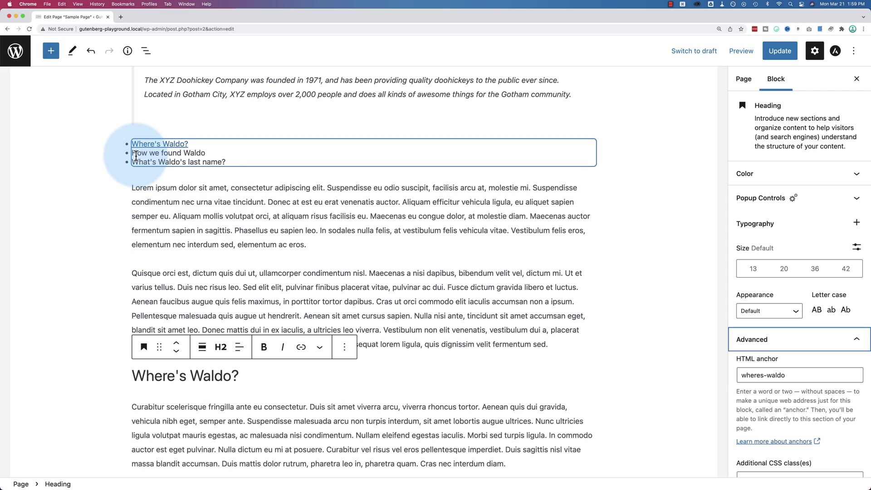
# Link the 'How we found Waldo' list item to #how-we-found-waldo and copy the slug
pyautogui.click(208, 152)
pyautogui.moveTo(209, 152); pyautogui.dragTo(130, 153)
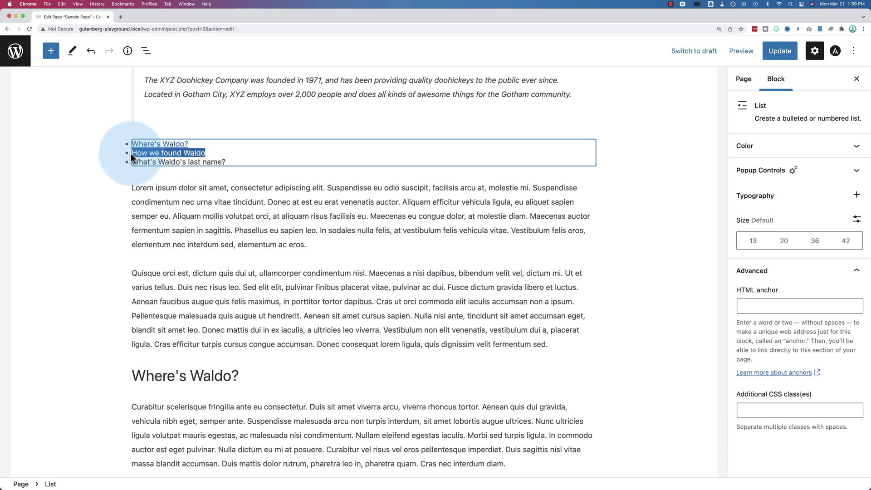
pyautogui.press('super+k')
pyautogui.write('#how-we-found-waldo')
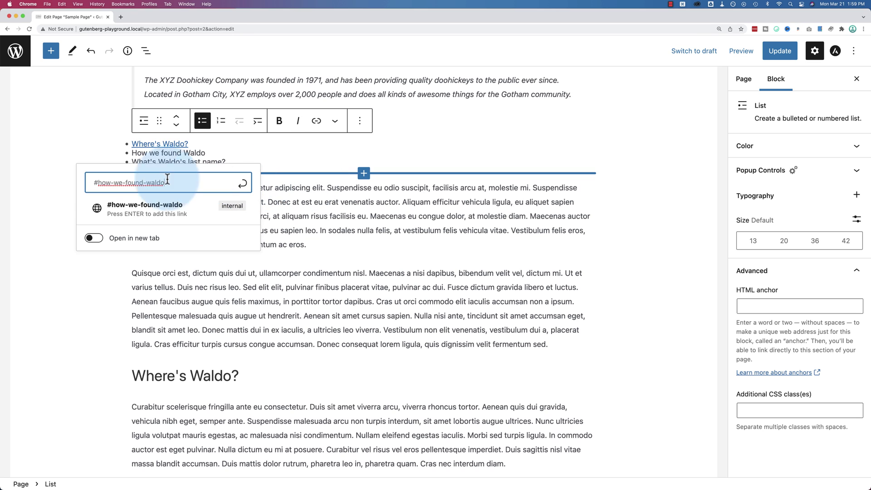
pyautogui.moveTo(98, 182); pyautogui.dragTo(194, 181)
pyautogui.press('super+c')
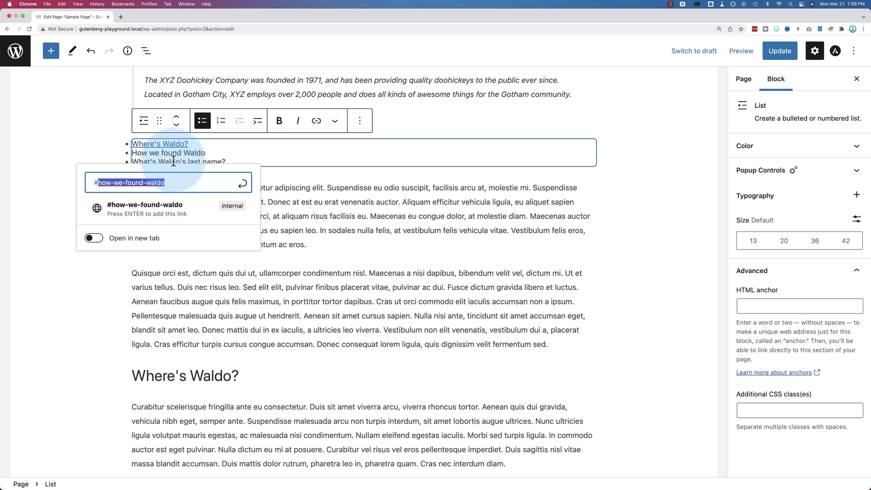
pyautogui.click(195, 181)
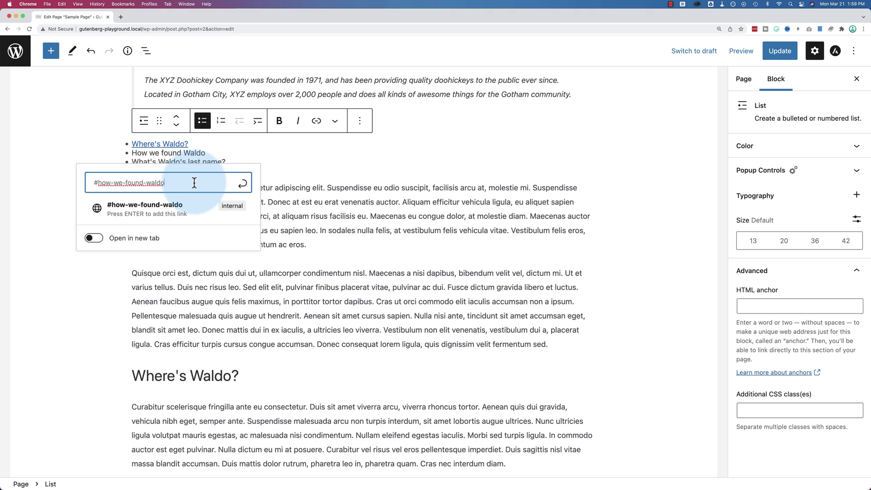
pyautogui.moveTo(195, 181); pyautogui.dragTo(99, 183)
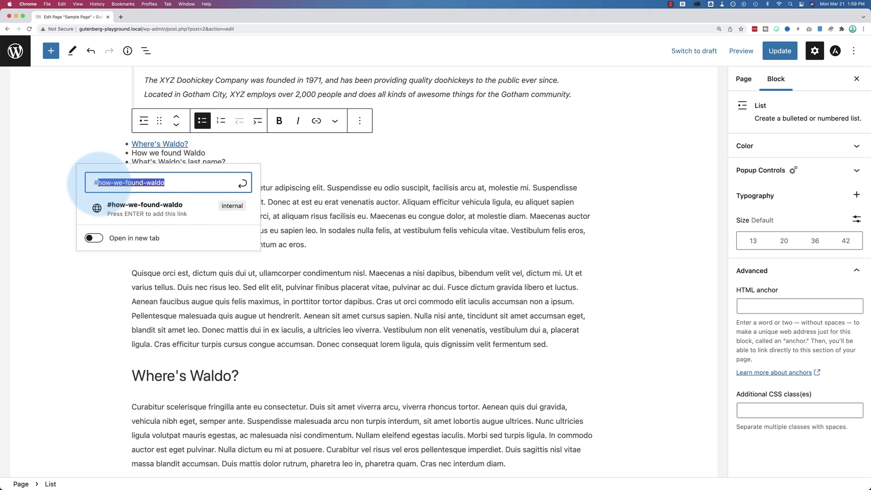
# Paste how-we-found-waldo into the 'How we found Waldo' heading's HTML anchor field
pyautogui.scroll(-15, 202, 264)
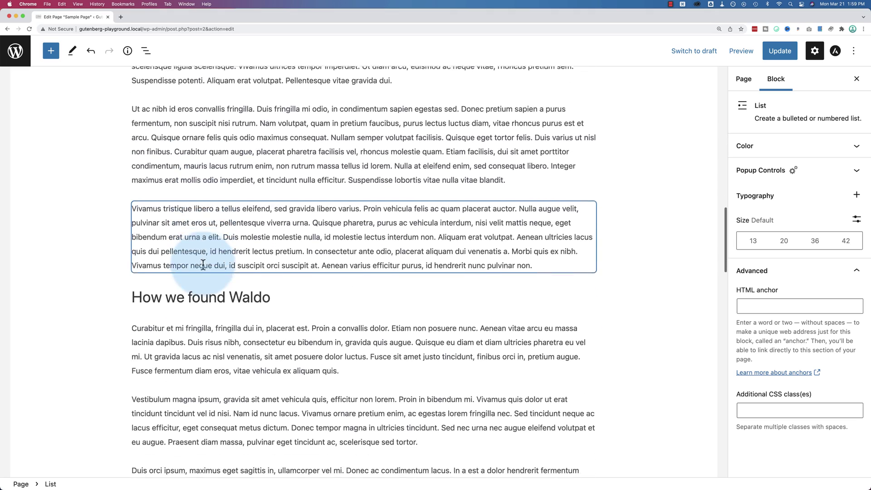
pyautogui.click(288, 285)
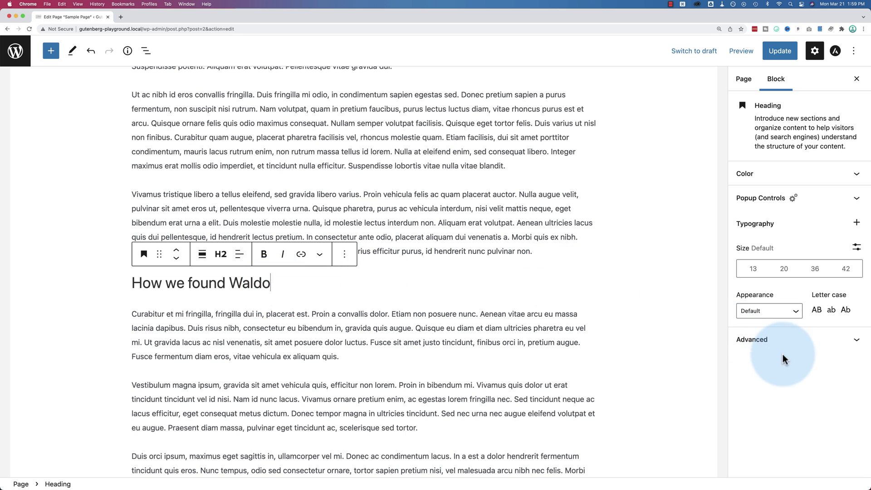
pyautogui.click(792, 344)
pyautogui.click(790, 376)
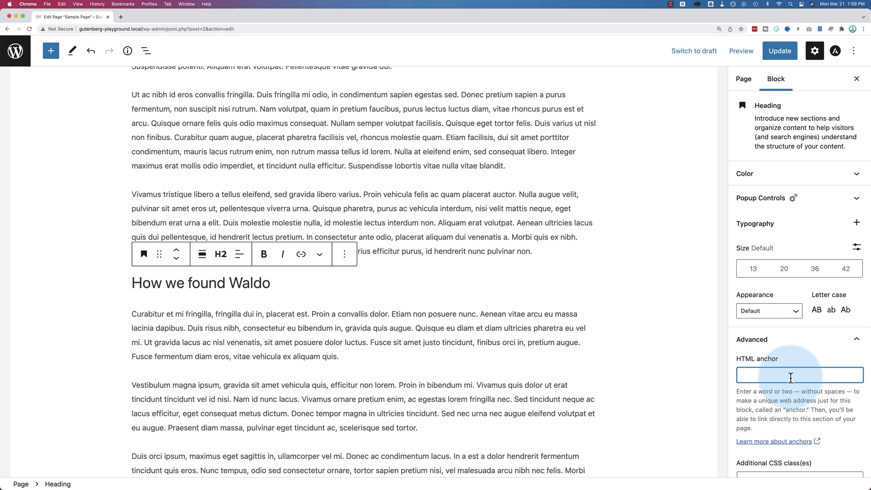
pyautogui.press('super+v')
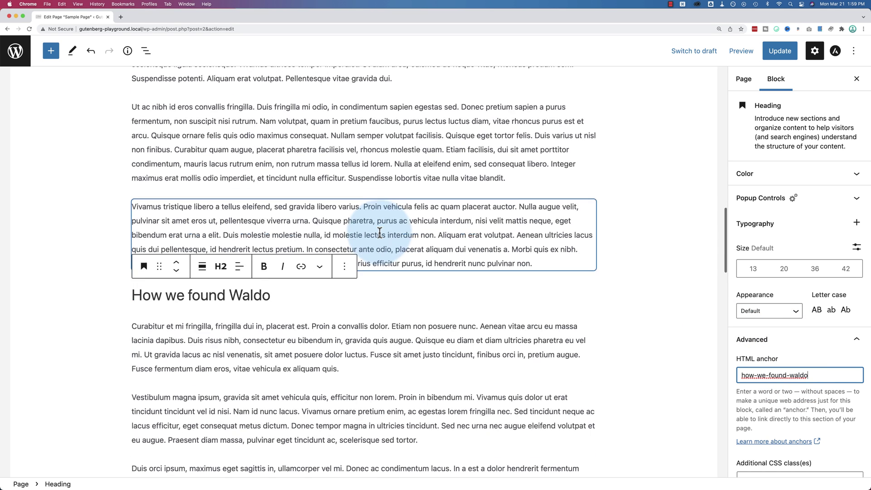
pyautogui.scroll(10, 379, 233)
pyautogui.scroll(15, 379, 233)
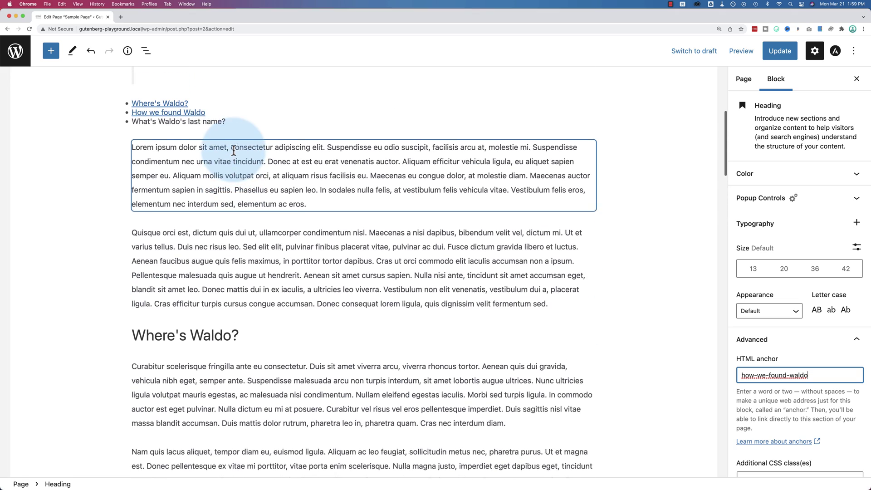
# Set the 'What's Waldo's last name?' list item's link to #whats-waldos-last-name
pyautogui.moveTo(220, 149); pyautogui.dragTo(127, 145)
pyautogui.click(316, 105)
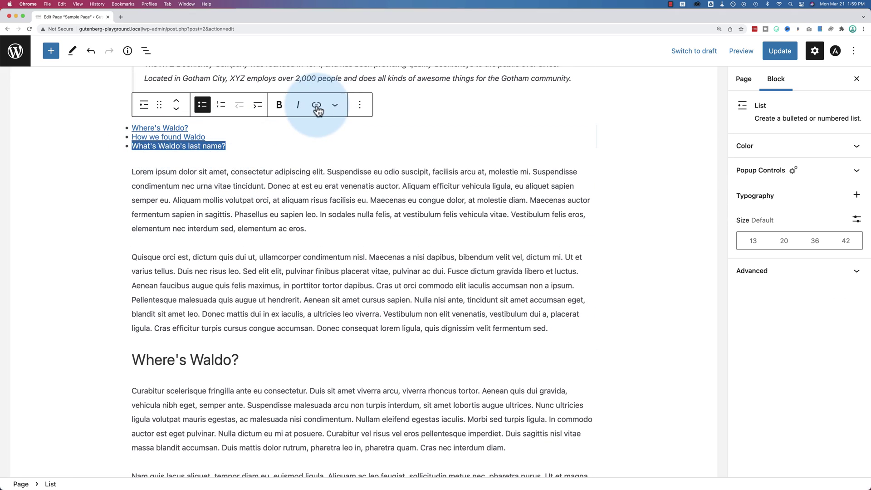
pyautogui.write('#')
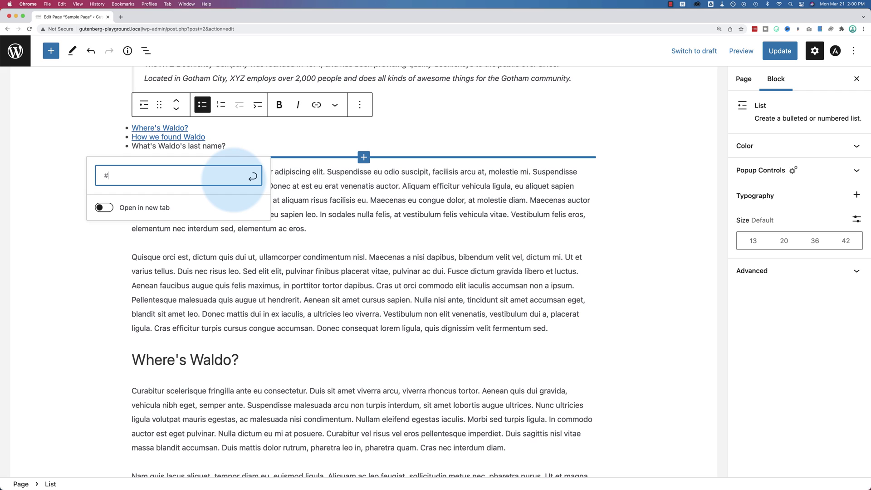
pyautogui.write('whats-wald')
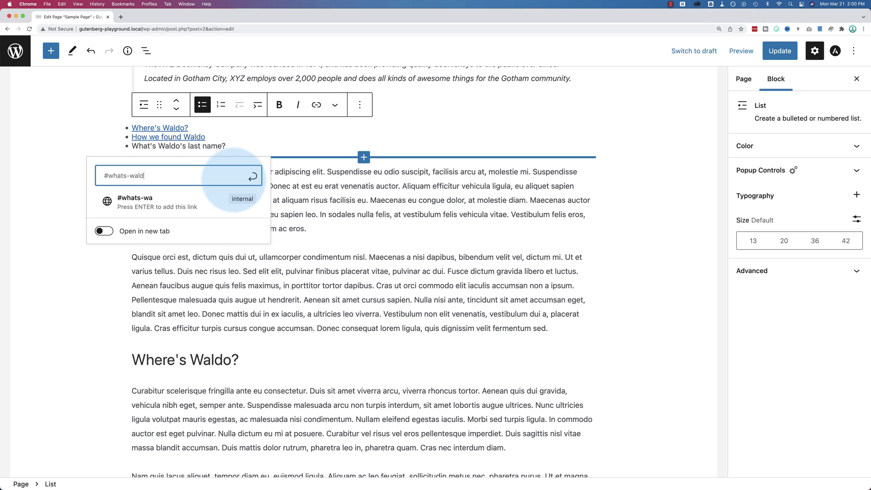
pyautogui.write('os-last-name')
pyautogui.moveTo(209, 176); pyautogui.dragTo(109, 176)
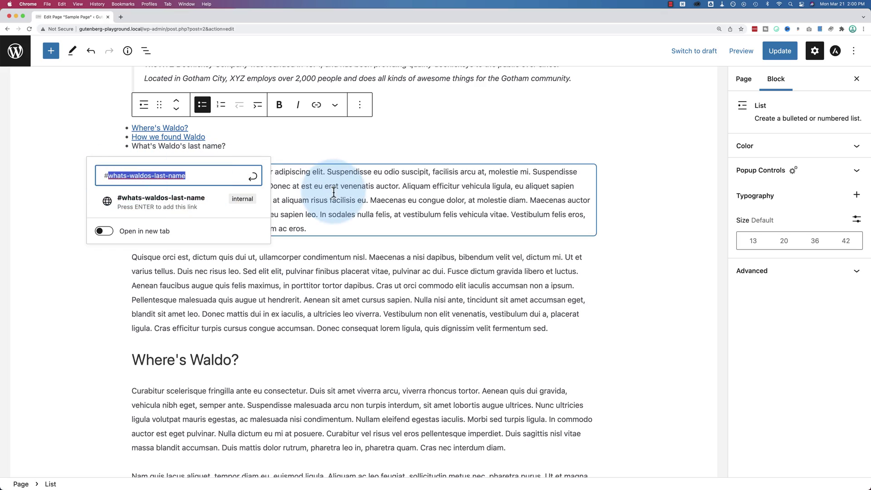
pyautogui.press('Return')
pyautogui.scroll(-15, 327, 249)
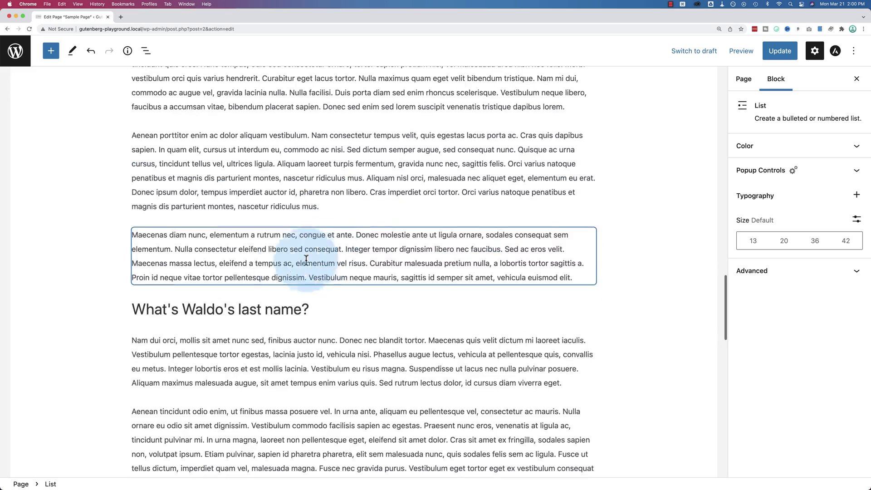
# Set the 'What's Waldo's last name?' heading anchor to whats-waldos-last-name, update, and view the page
pyautogui.click(363, 310)
pyautogui.click(828, 341)
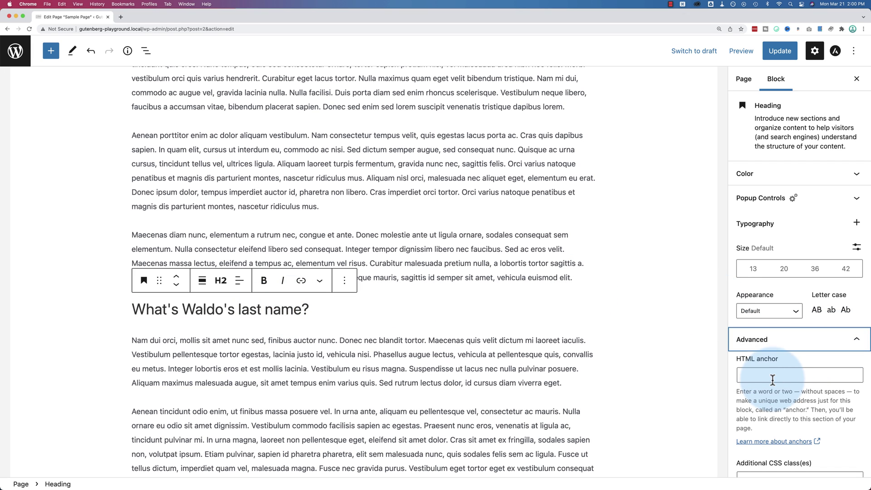
pyautogui.click(780, 51)
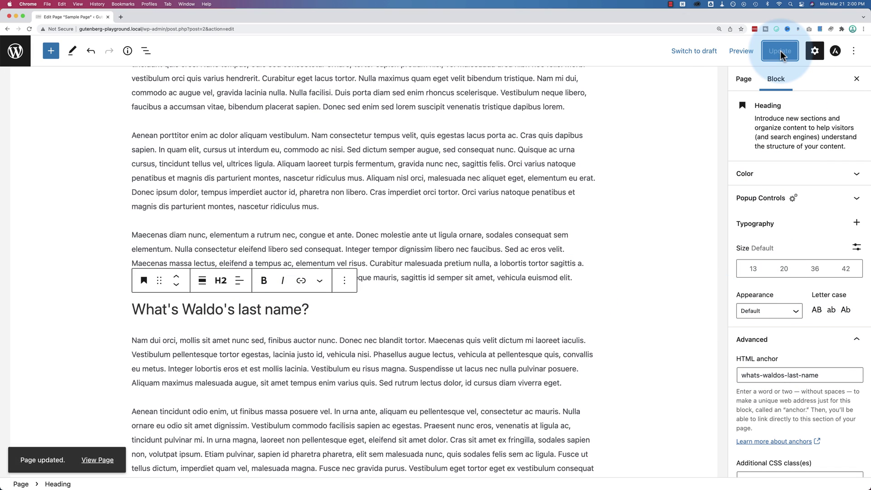
pyautogui.click(93, 456)
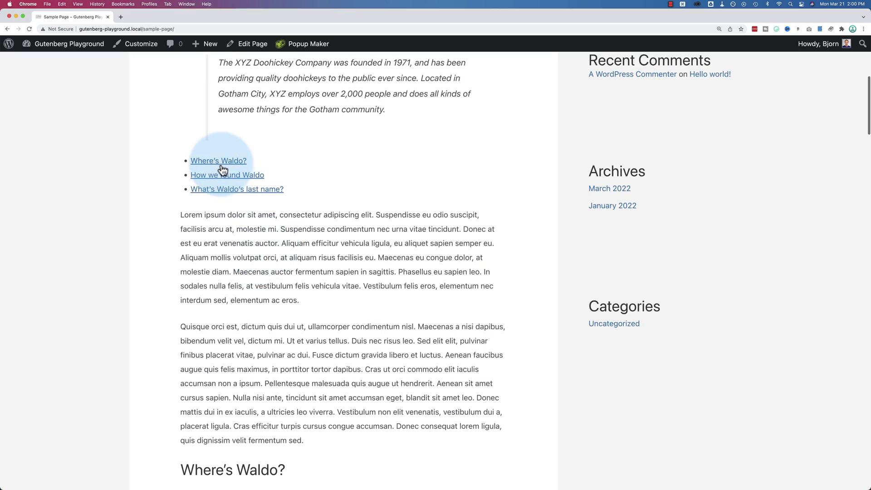
# Test the Where's Waldo?, How we found Waldo and What's Waldo's last name? links, then reopen the editor
pyautogui.click(219, 162)
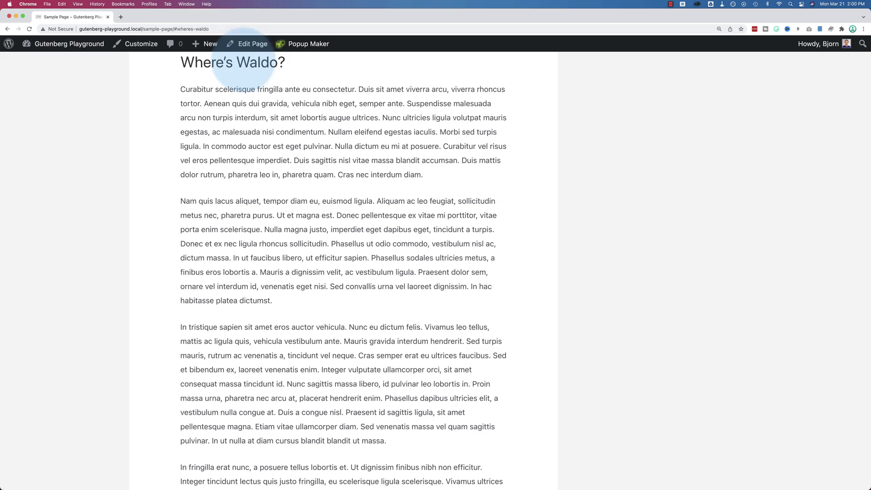
pyautogui.scroll(5, 209, 72)
pyautogui.scroll(3, 209, 74)
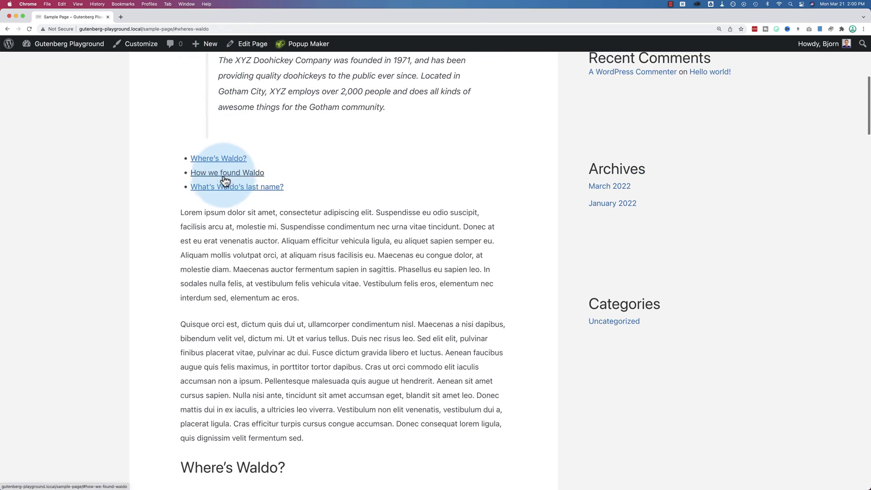
pyautogui.click(215, 173)
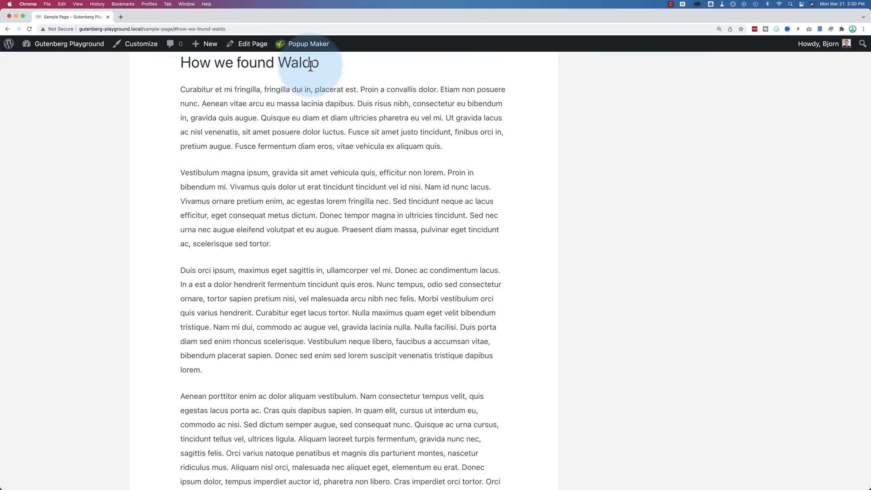
pyautogui.scroll(8, 304, 64)
pyautogui.scroll(15, 310, 66)
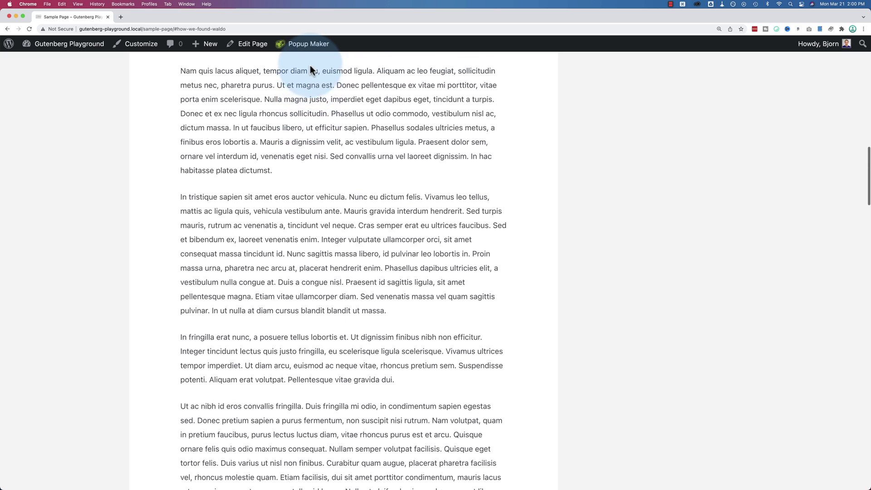
pyautogui.click(221, 191)
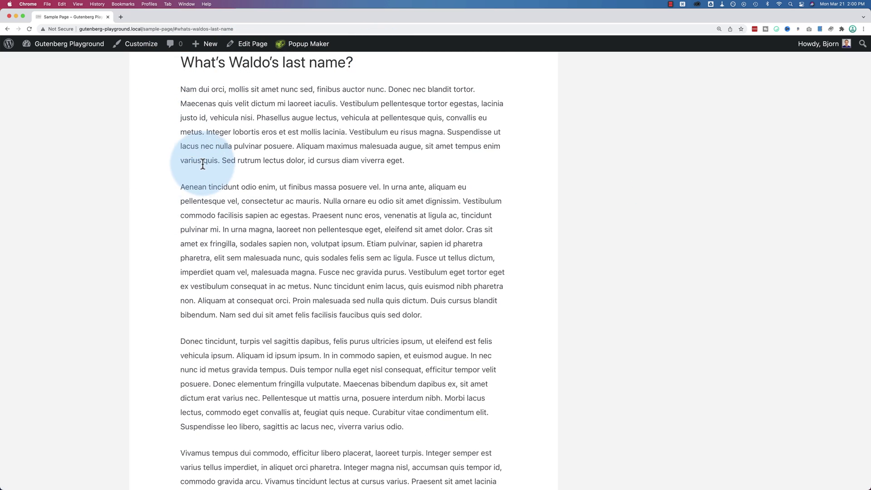
pyautogui.click(253, 44)
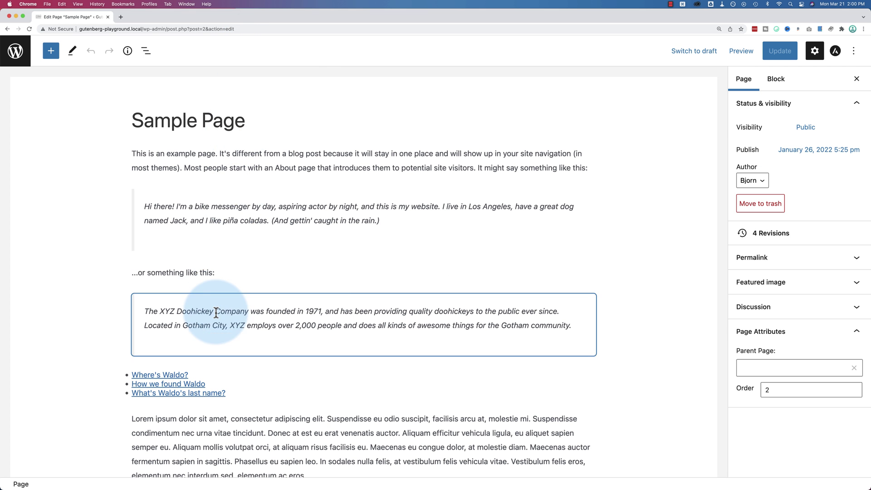
# Add a fourth list item 'Jump to a paragraph' after the last item
pyautogui.scroll(-5, 216, 313)
pyautogui.moveTo(225, 267); pyautogui.dragTo(133, 267)
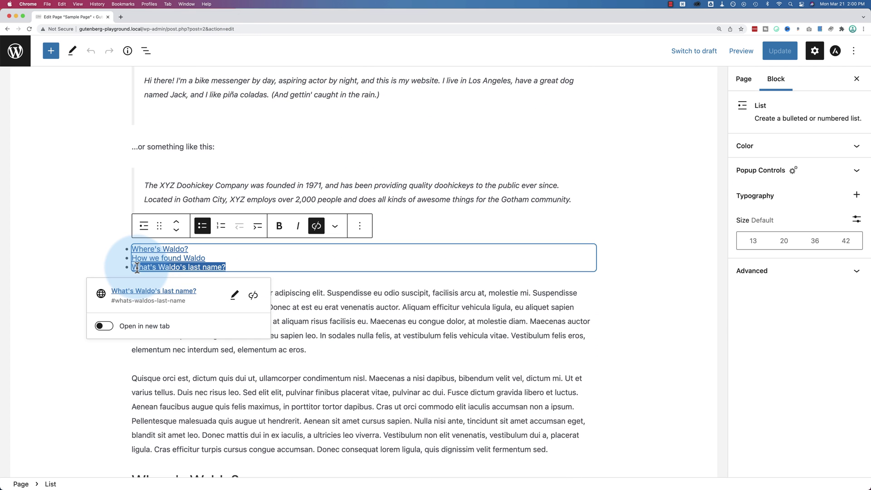
pyautogui.click(253, 296)
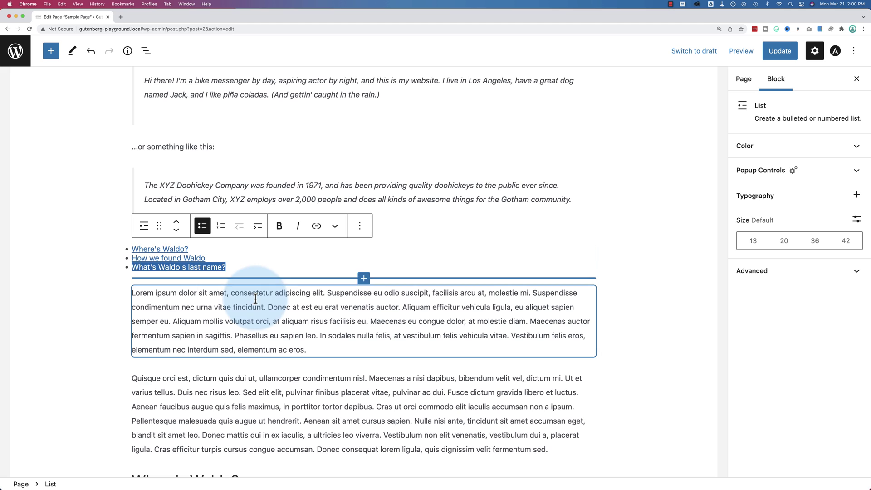
pyautogui.click(271, 293)
pyautogui.click(224, 266)
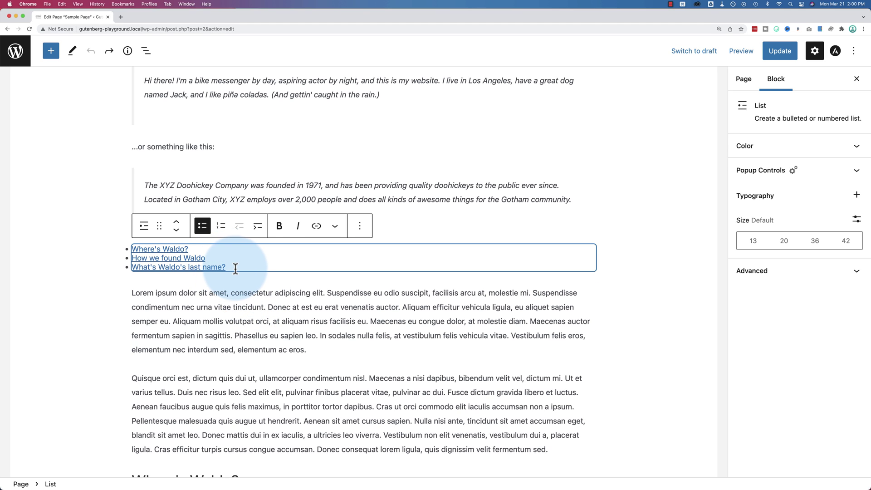
pyautogui.press('Return')
pyautogui.write('Jump to a paragraph')
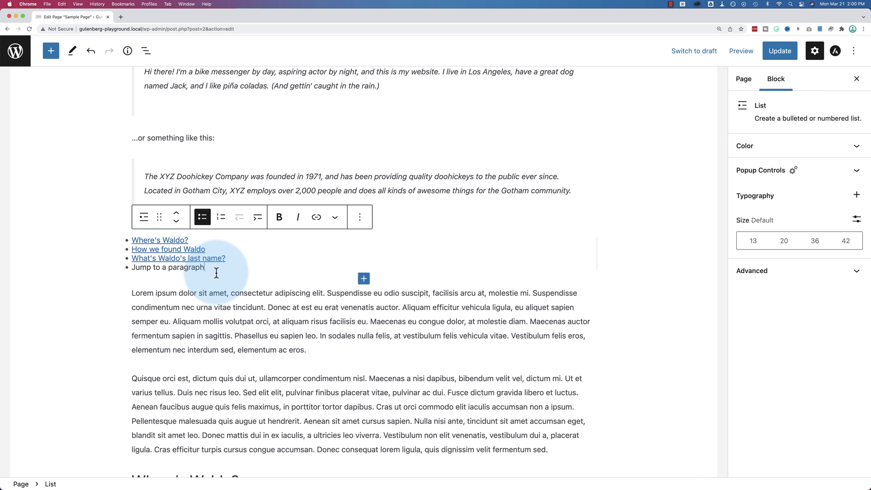
pyautogui.moveTo(231, 266); pyautogui.dragTo(130, 266)
# Link the 'Jump to a paragraph' item to #jump-to-a-paragraph
pyautogui.click(316, 218)
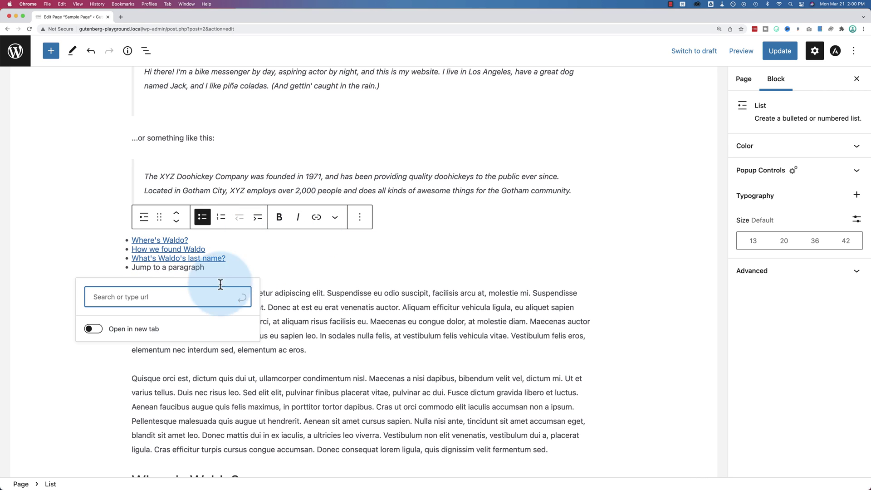
pyautogui.click(183, 298)
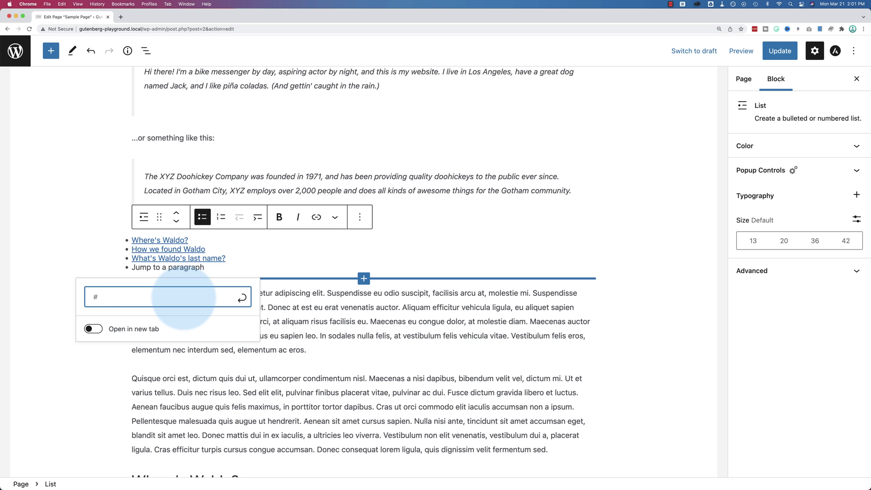
pyautogui.write('#jump-to-a-par')
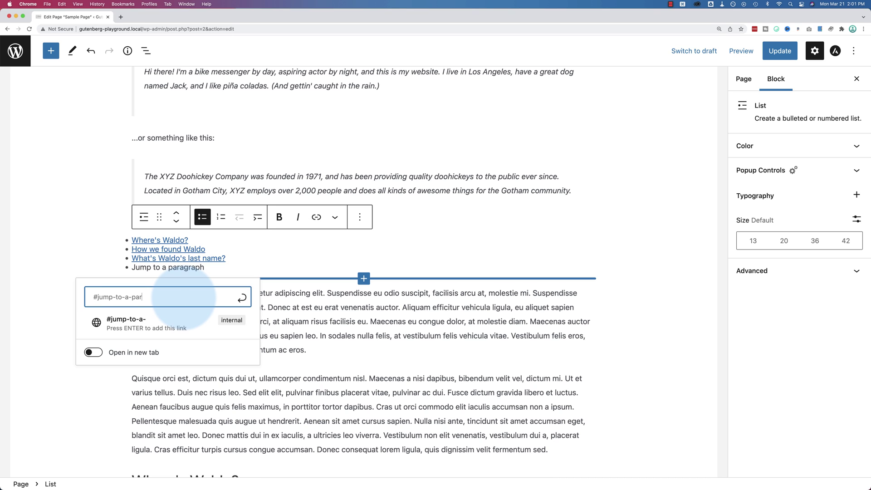
pyautogui.write('agraph')
pyautogui.moveTo(98, 297); pyautogui.dragTo(173, 306)
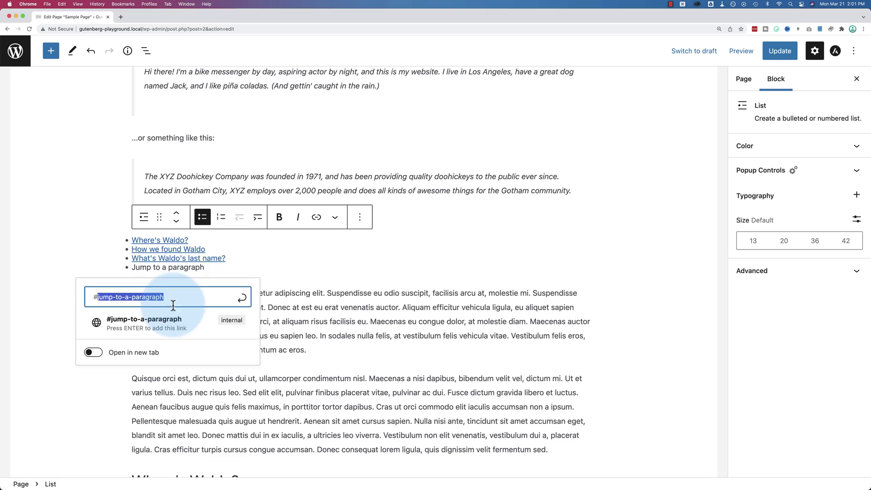
pyautogui.press('Escape')
pyautogui.scroll(-10, 375, 249)
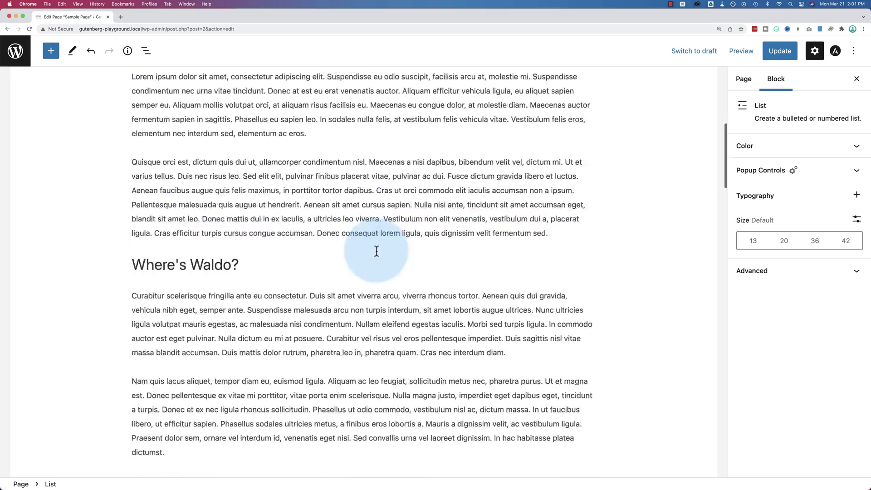
# Anchor the Praesent pretium paragraph as jump-to-a-paragraph, update the page, and view it live
pyautogui.scroll(-15, 377, 250)
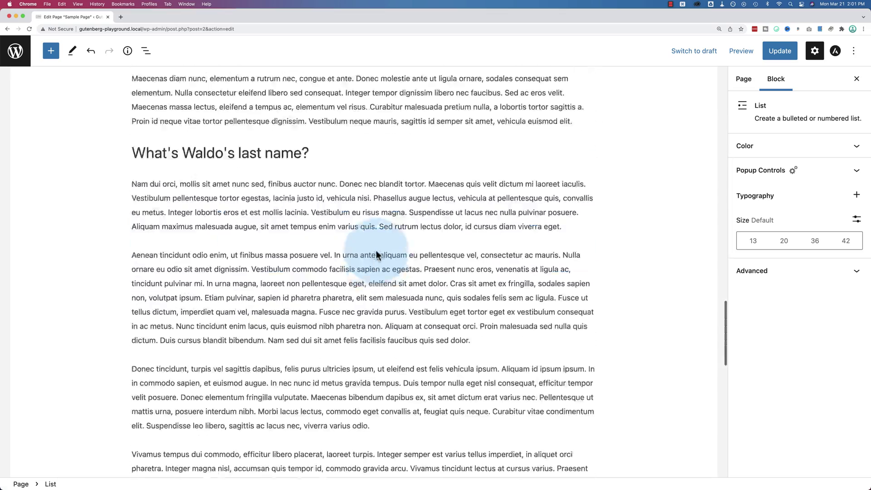
pyautogui.scroll(-3, 376, 250)
pyautogui.click(386, 243)
pyautogui.click(737, 346)
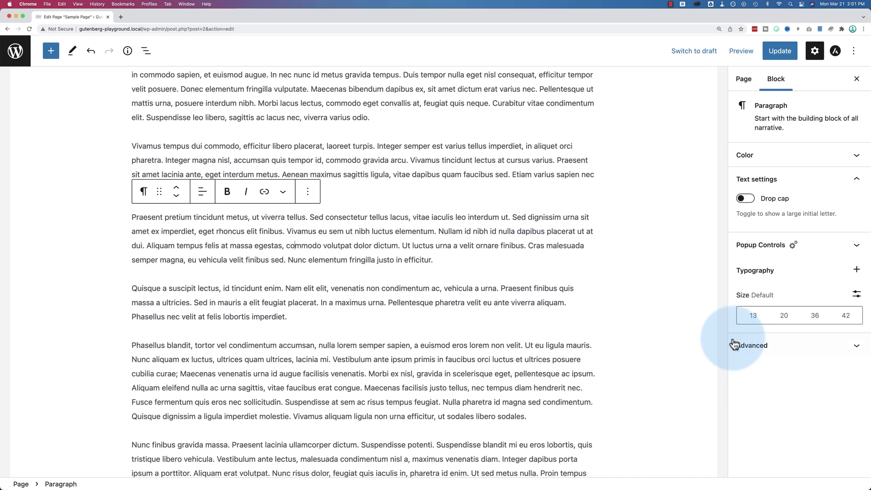
pyautogui.click(767, 380)
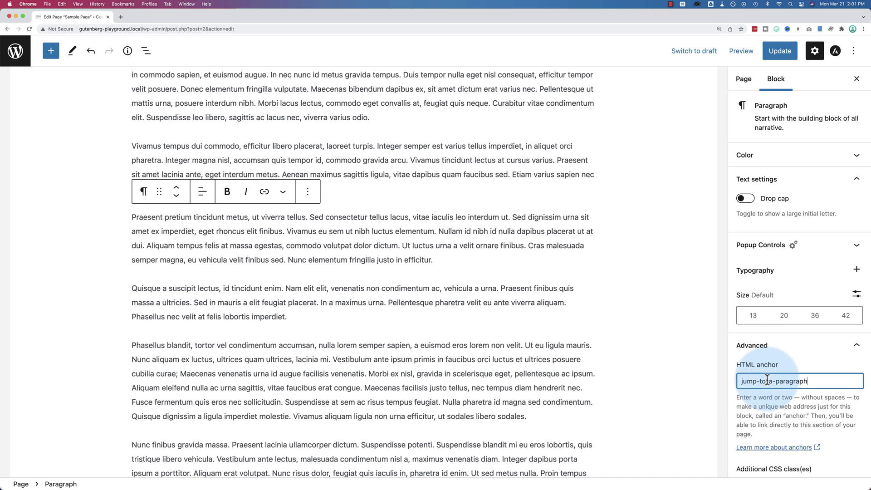
pyautogui.click(781, 51)
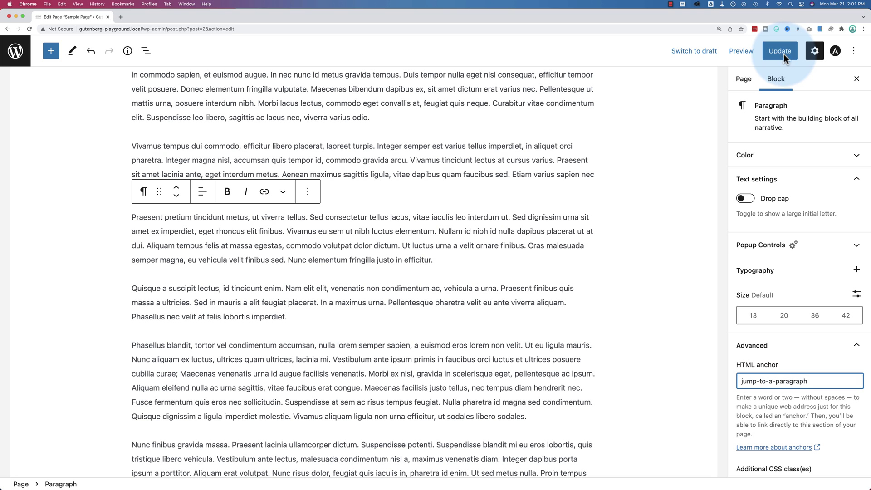
pyautogui.click(146, 393)
pyautogui.click(97, 467)
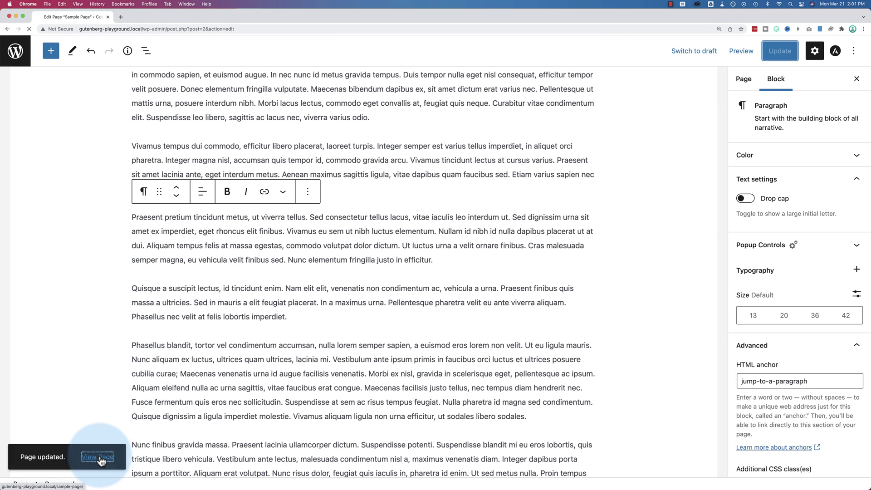
# Follow the live Jump to a paragraph link and confirm it lands on the Praesent pretium paragraph
pyautogui.scroll(-5, 192, 291)
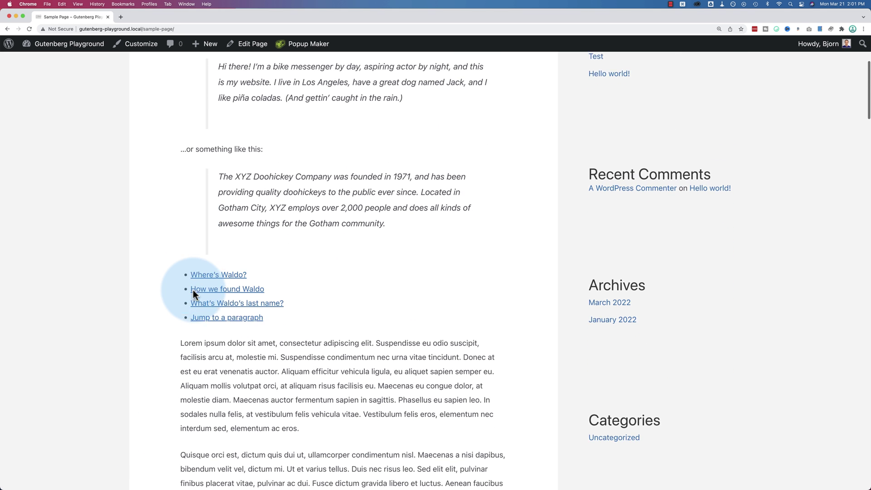
pyautogui.click(219, 297)
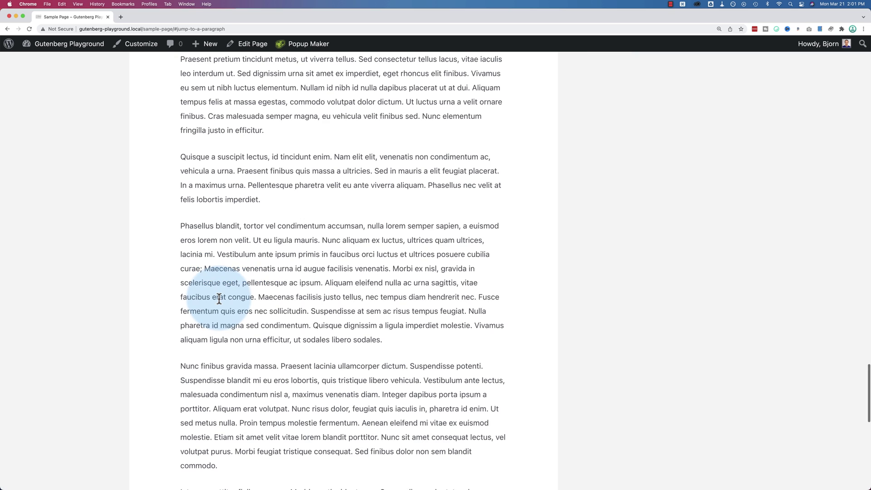
pyautogui.moveTo(181, 59); pyautogui.dragTo(309, 130)
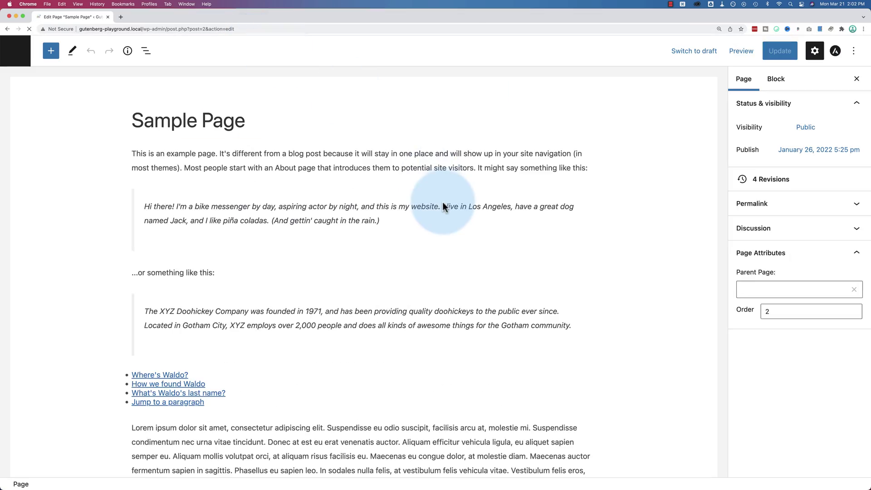
# Edit the Donec tincidunt paragraph as HTML and add id="jump-to-here" to its p tag
pyautogui.scroll(-20, 297, 247)
pyautogui.scroll(-15, 297, 247)
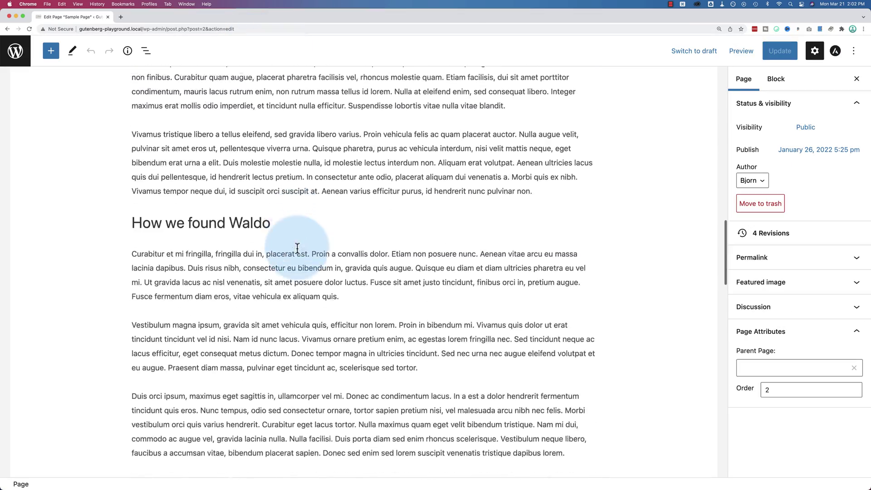
pyautogui.scroll(-10, 335, 198)
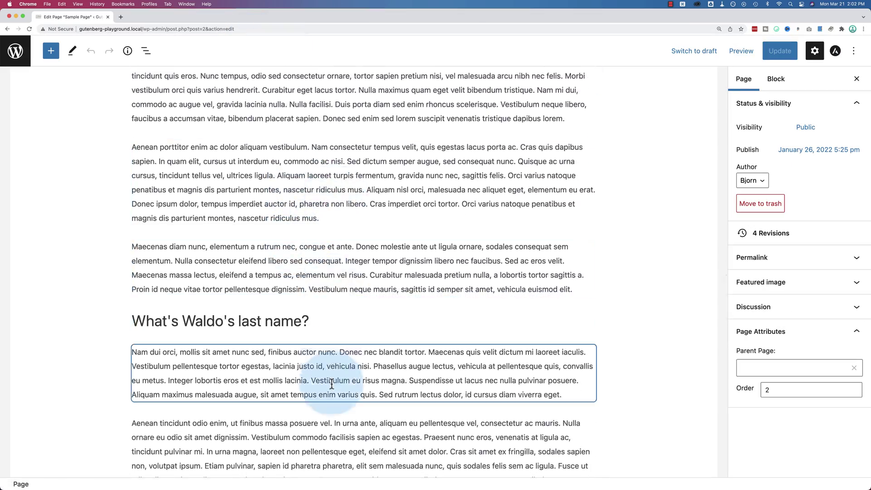
pyautogui.click(321, 198)
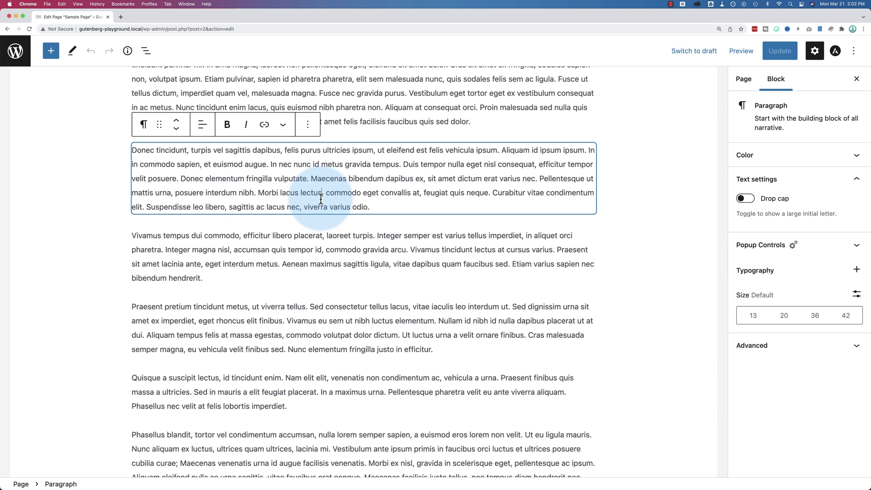
pyautogui.click(308, 126)
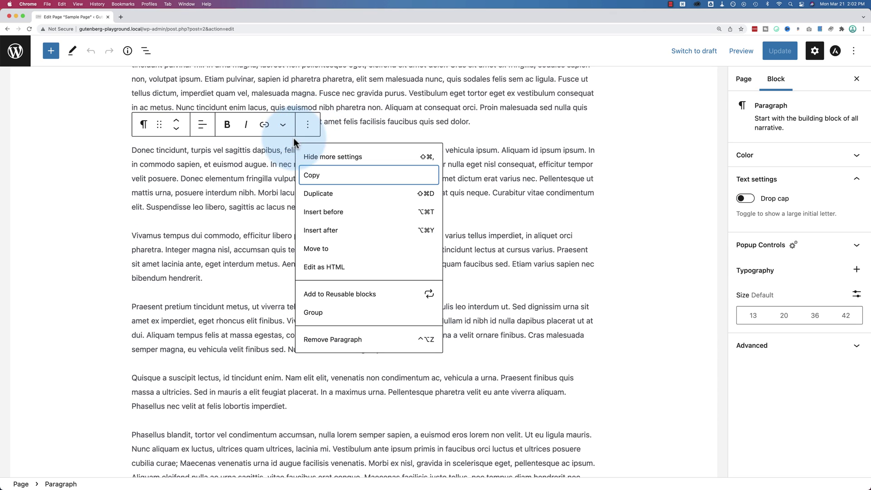
pyautogui.click(318, 267)
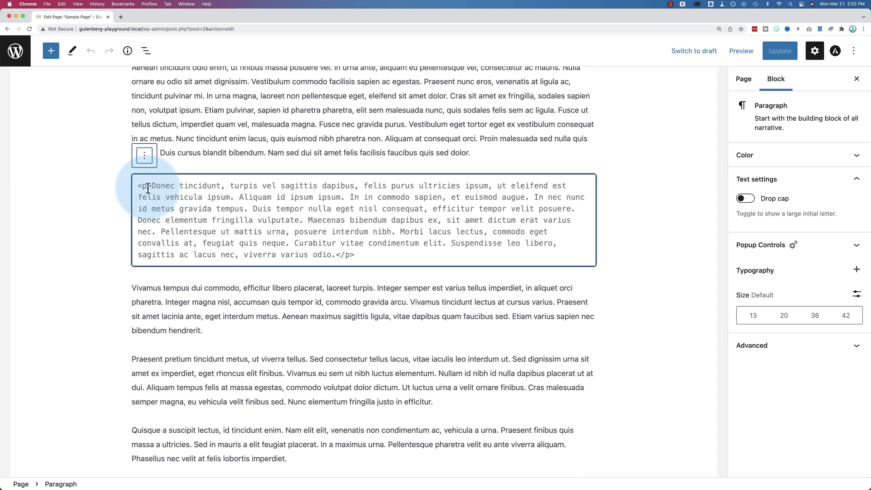
pyautogui.click(148, 188)
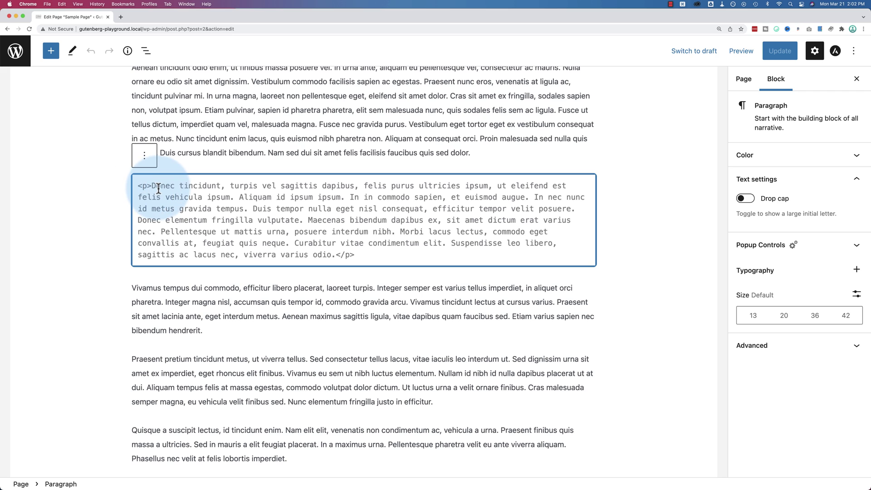
pyautogui.write('id')
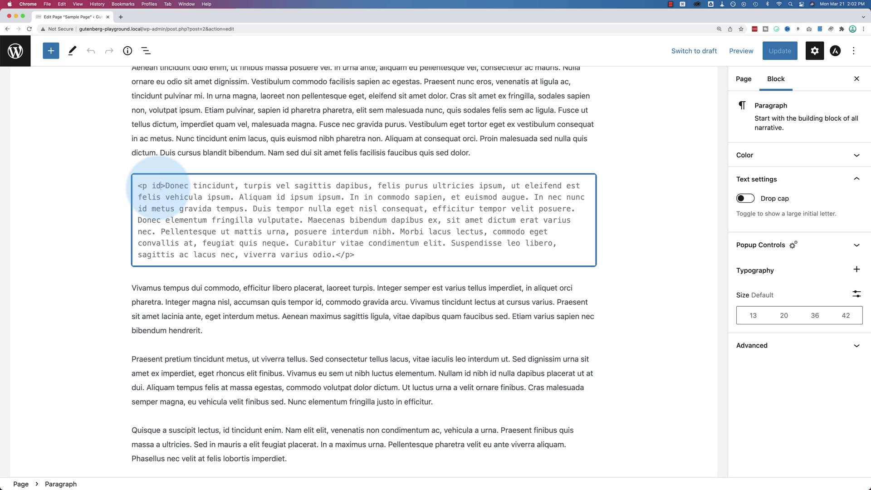
pyautogui.write('=""')
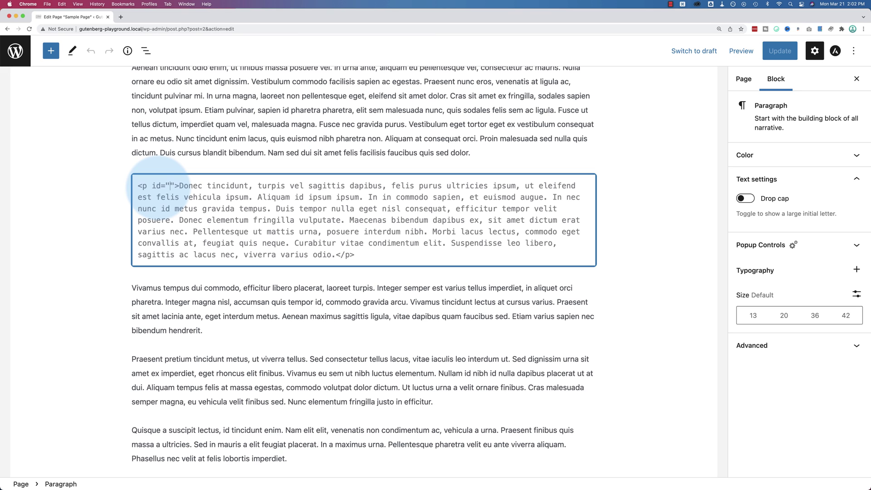
pyautogui.write('jump-to-here')
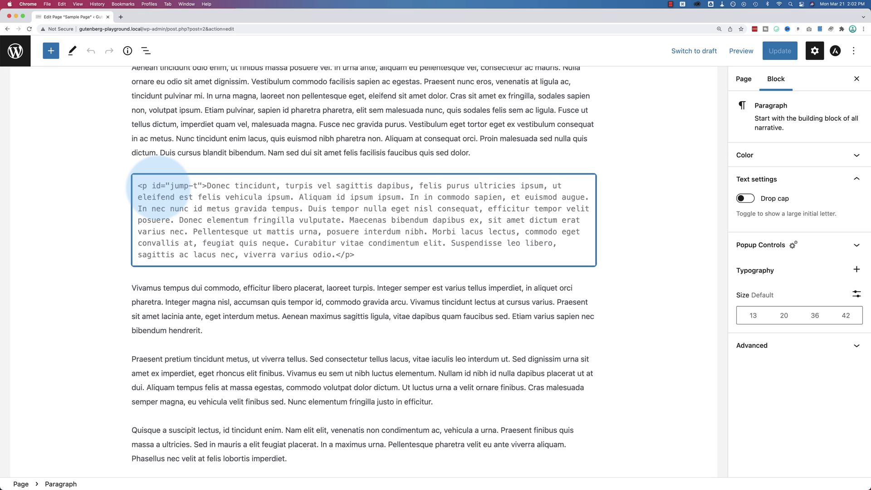
pyautogui.moveTo(226, 186); pyautogui.dragTo(172, 186)
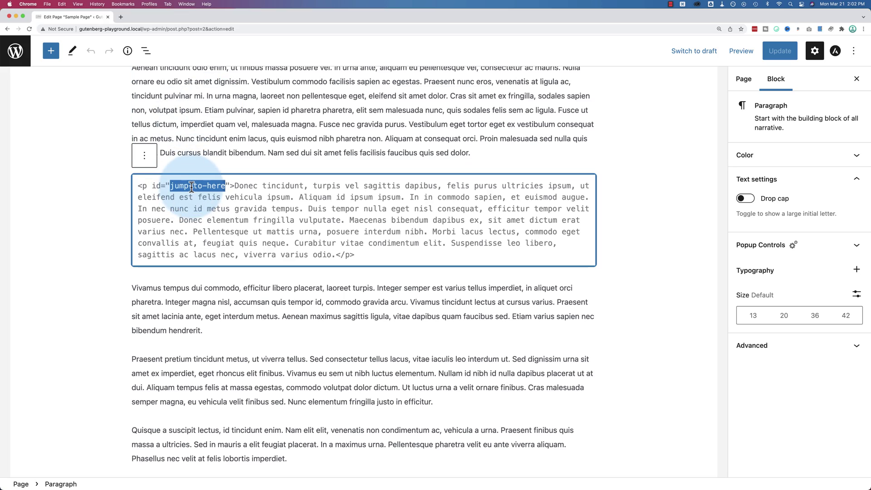
# Link the 'Jump via HTML' list item to #jump-to-here
pyautogui.scroll(15, 180, 160)
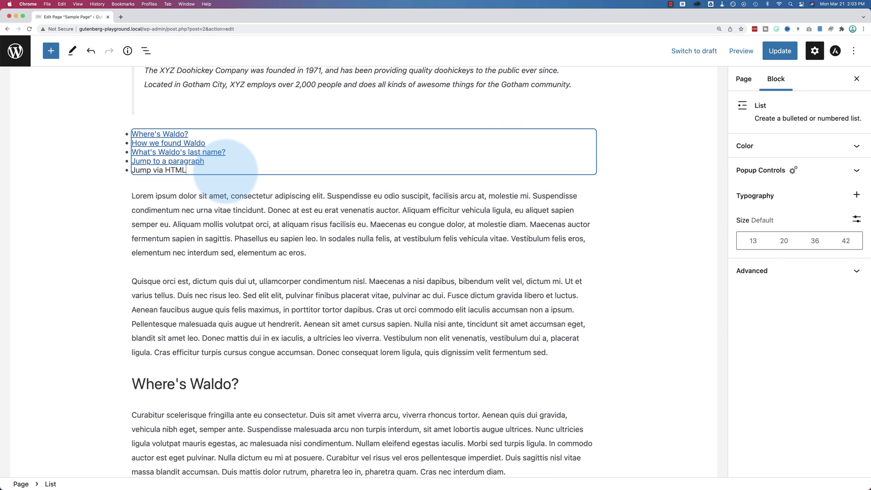
pyautogui.moveTo(187, 170); pyautogui.dragTo(132, 171)
pyautogui.press('super+k')
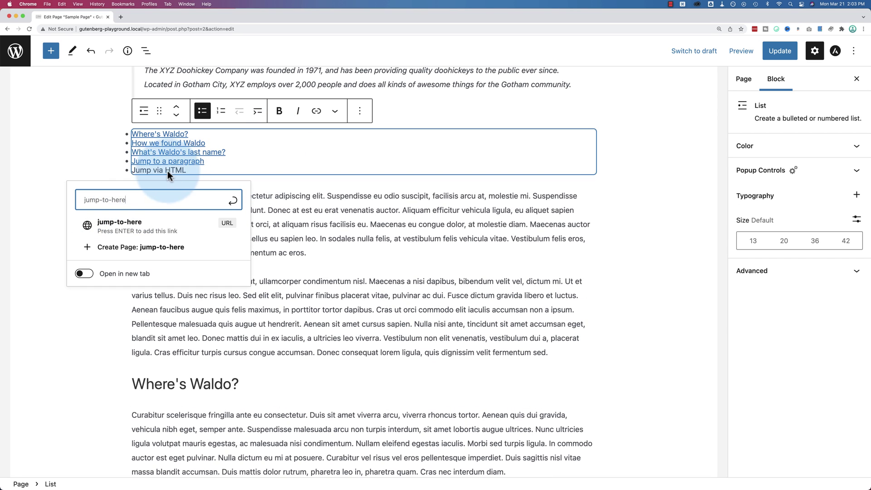
pyautogui.click(84, 202)
pyautogui.write('#')
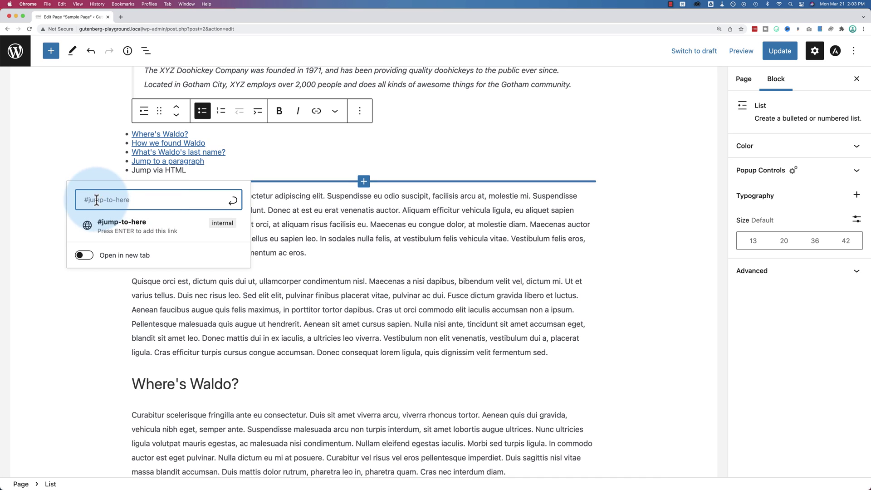
pyautogui.doubleClick(87, 200)
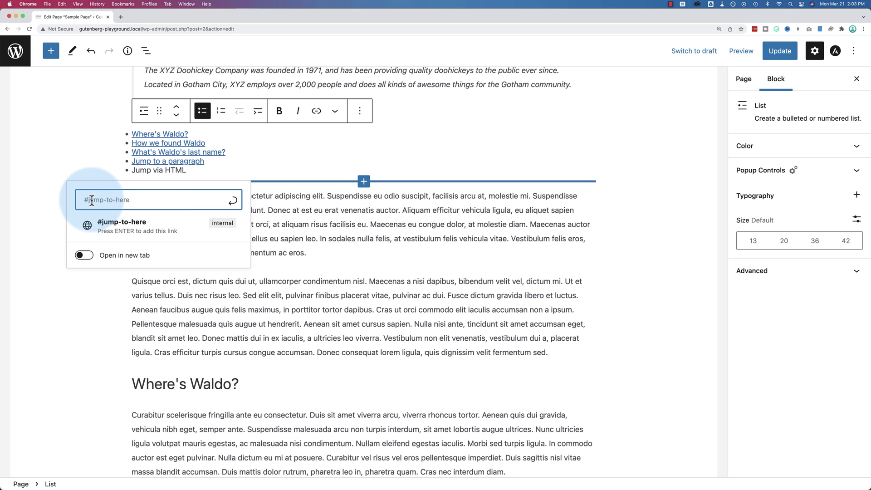
pyautogui.tripleClick(89, 199)
pyautogui.press('Return')
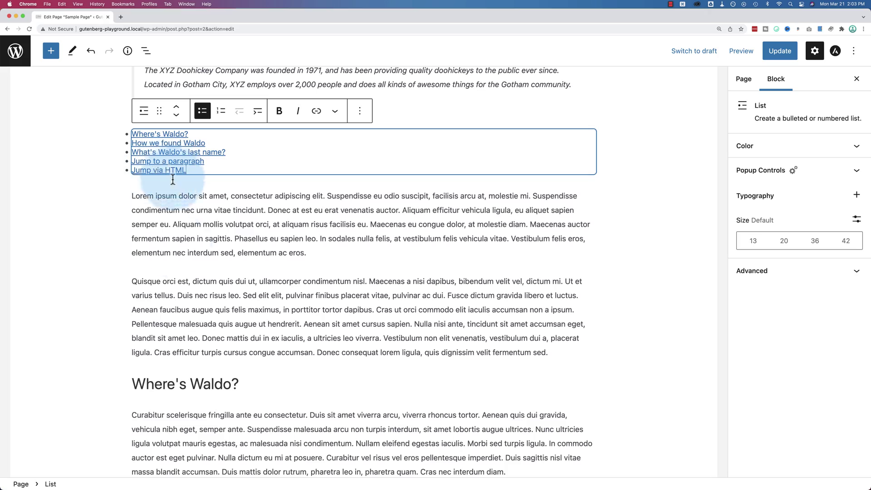
# Reselect the anchored HTML paragraph and bring up its block options
pyautogui.scroll(-20, 214, 382)
pyautogui.click(216, 241)
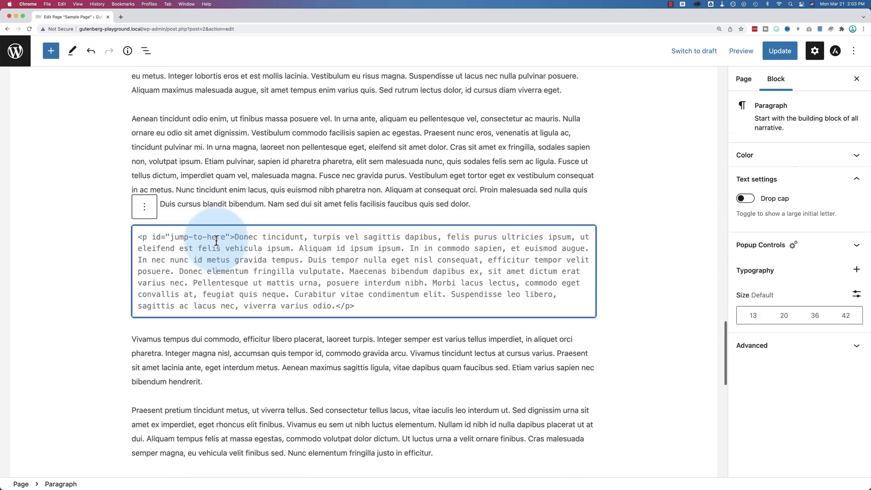
pyautogui.click(144, 207)
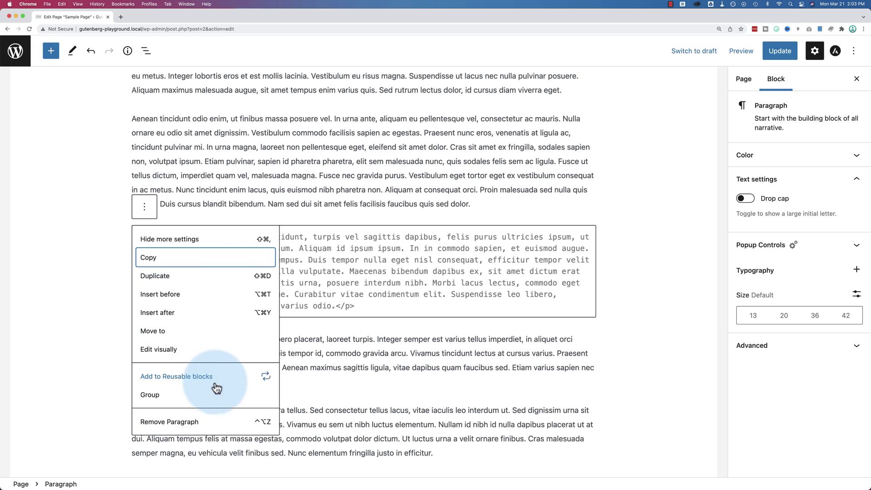
# Check the paragraph's id="jump-to-here" markup and update the Sample Page
pyautogui.click(328, 282)
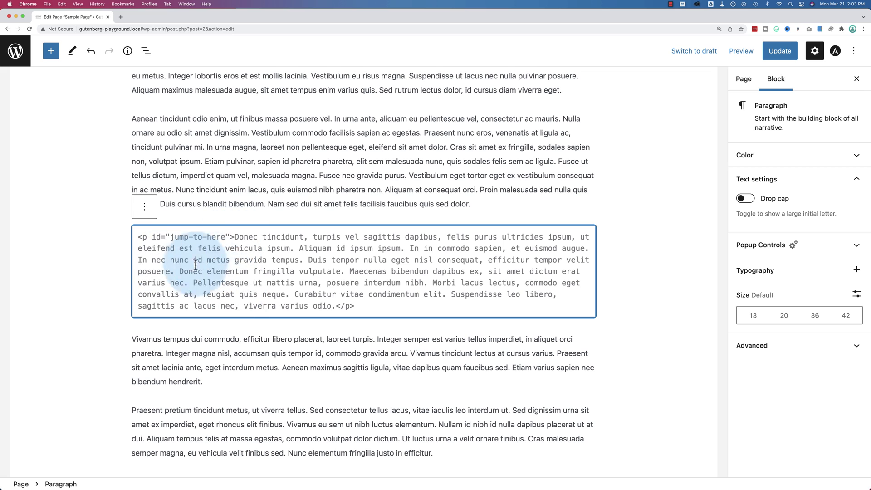
pyautogui.moveTo(152, 237); pyautogui.dragTo(230, 237)
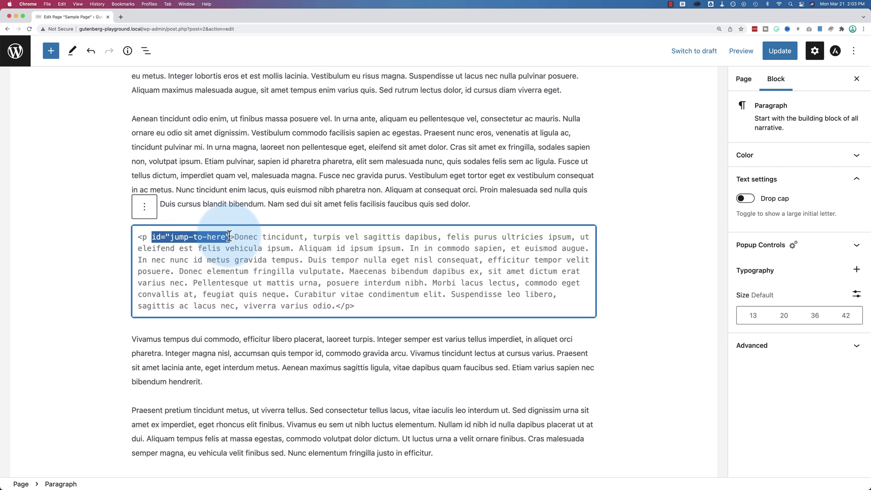
pyautogui.doubleClick(145, 238)
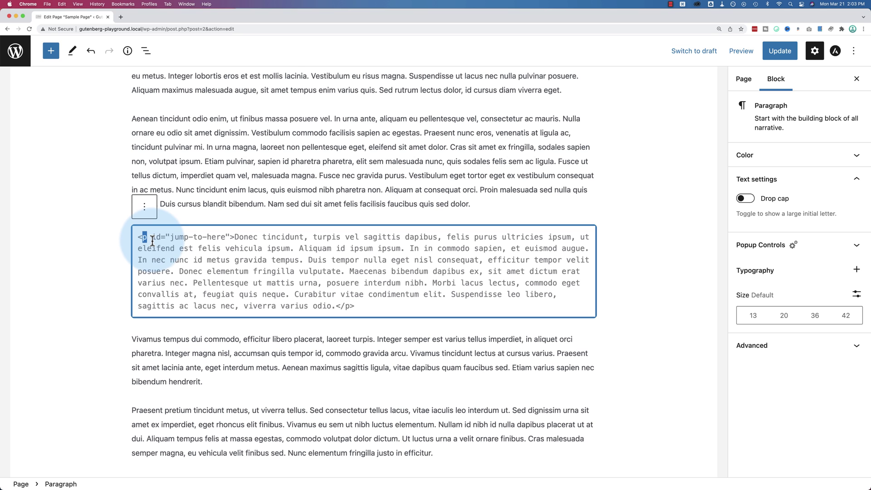
pyautogui.click(776, 49)
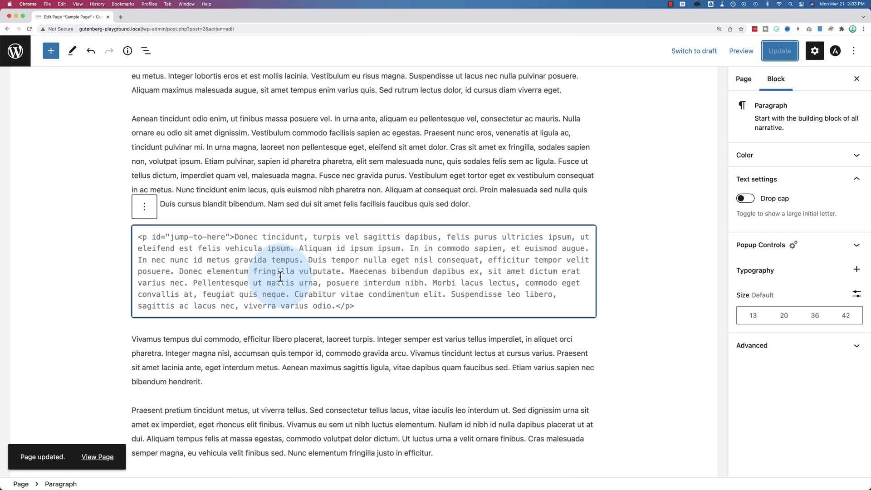
pyautogui.click(100, 458)
pyautogui.scroll(-5, 209, 268)
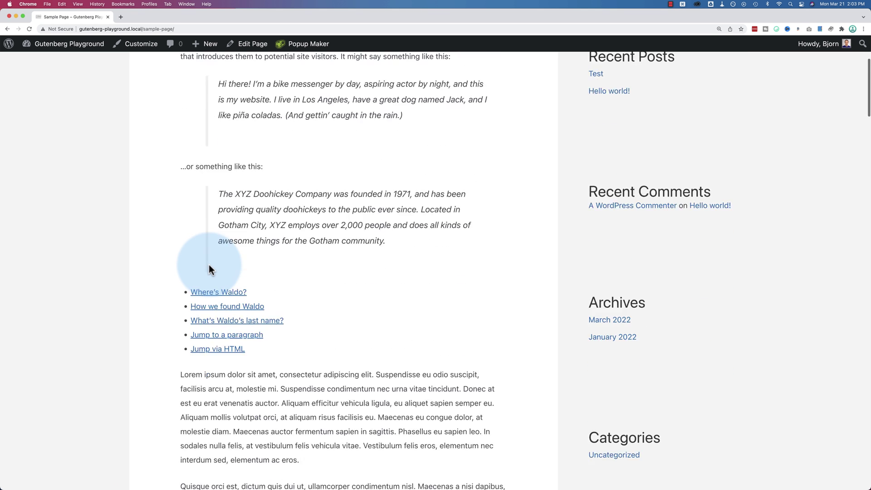
pyautogui.click(214, 296)
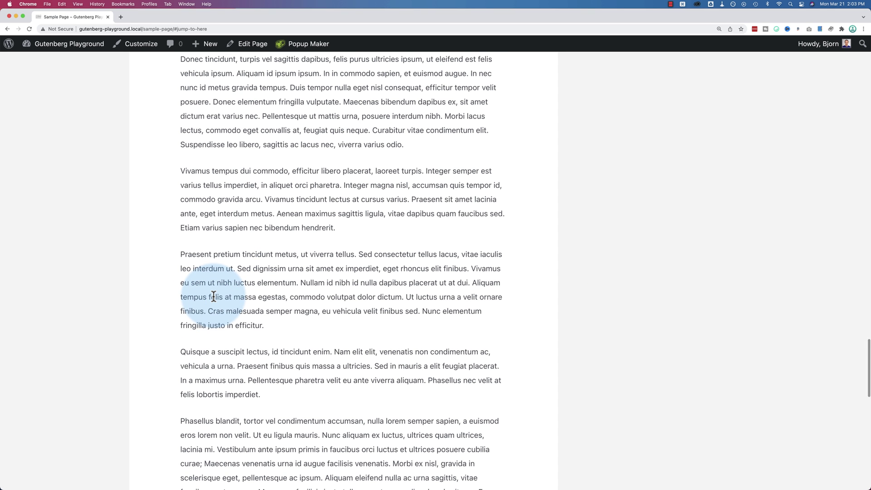
pyautogui.moveTo(197, 59); pyautogui.dragTo(416, 146)
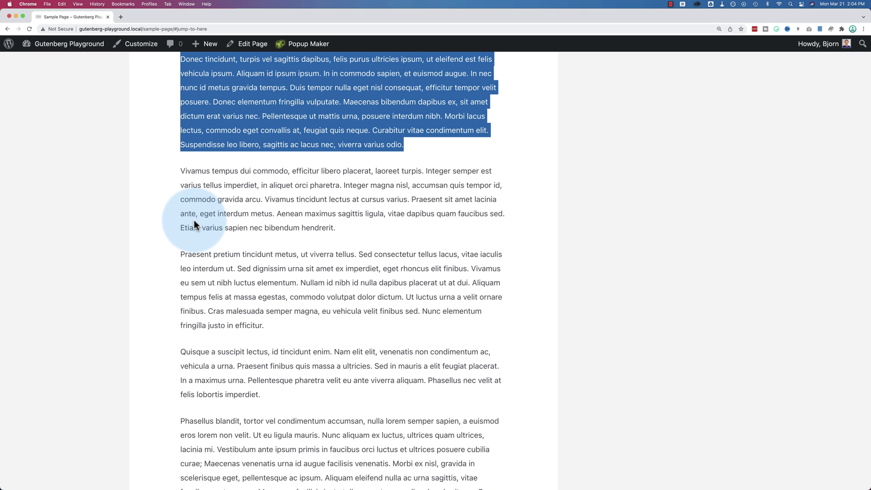
pyautogui.scroll(15, 235, 132)
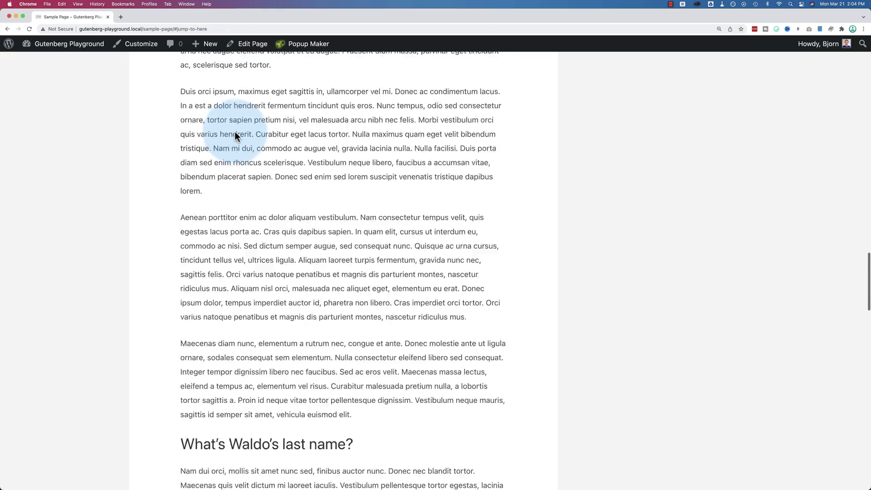
pyautogui.scroll(15, 235, 131)
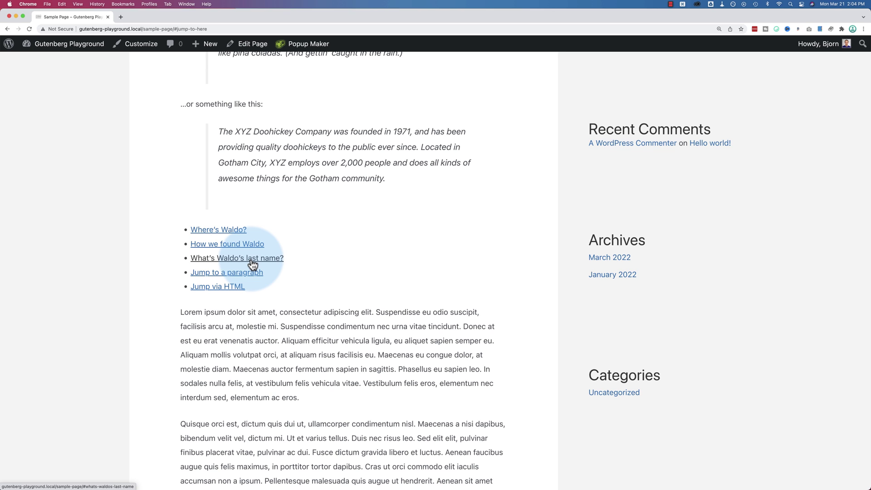
pyautogui.click(252, 46)
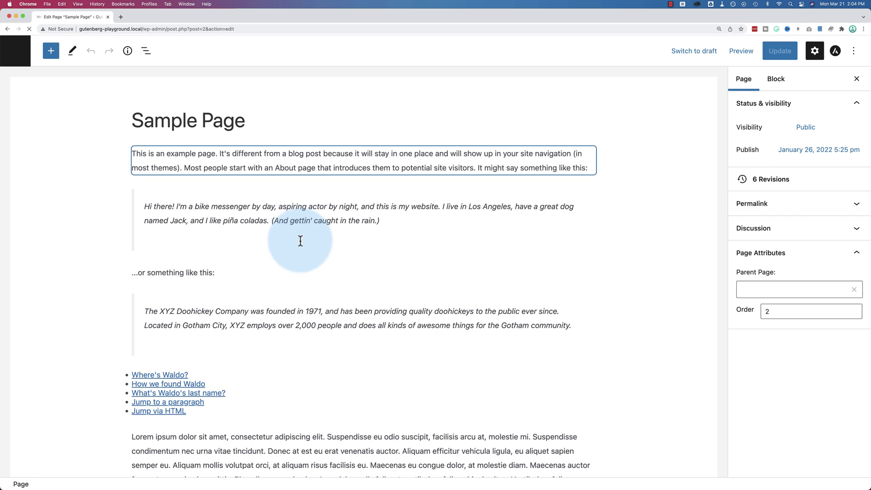
# Copy the #whats-waldos-last-name address from the Waldo link and go to the Pages list
pyautogui.scroll(-3, 249, 294)
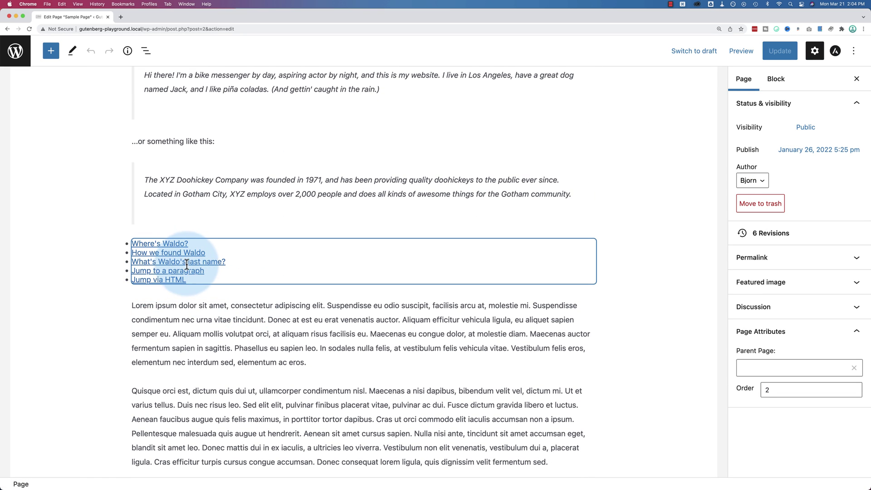
pyautogui.click(189, 261)
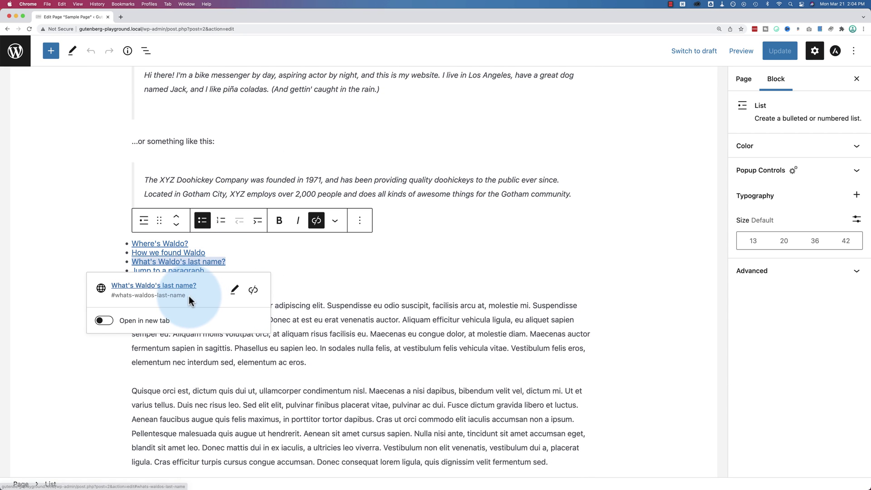
pyautogui.moveTo(188, 296); pyautogui.dragTo(116, 295)
pyautogui.rightClick(116, 295)
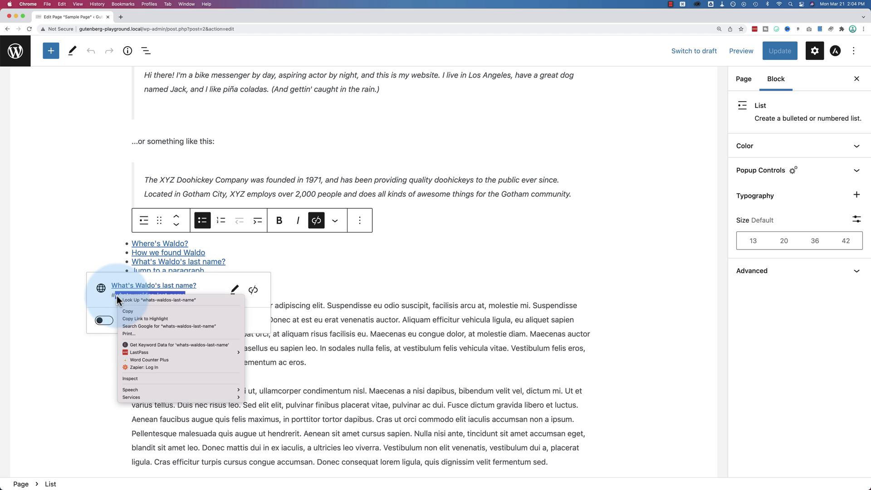
pyautogui.click(130, 311)
pyautogui.click(312, 255)
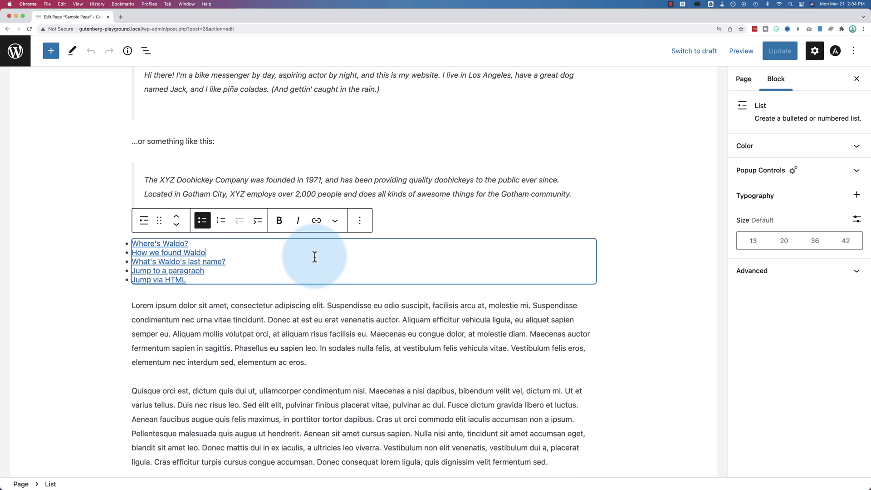
pyautogui.click(16, 53)
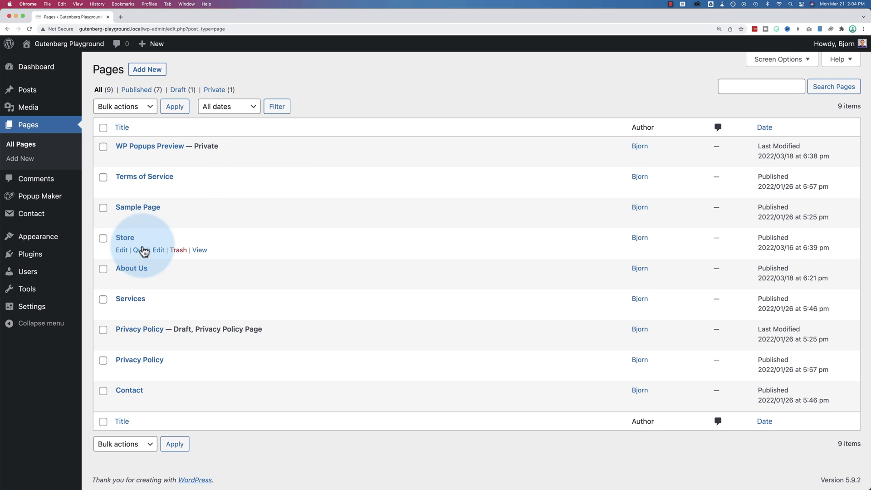
# Label the About Us button 'Discover Waldo's Last Name'
pyautogui.moveTo(122, 277)
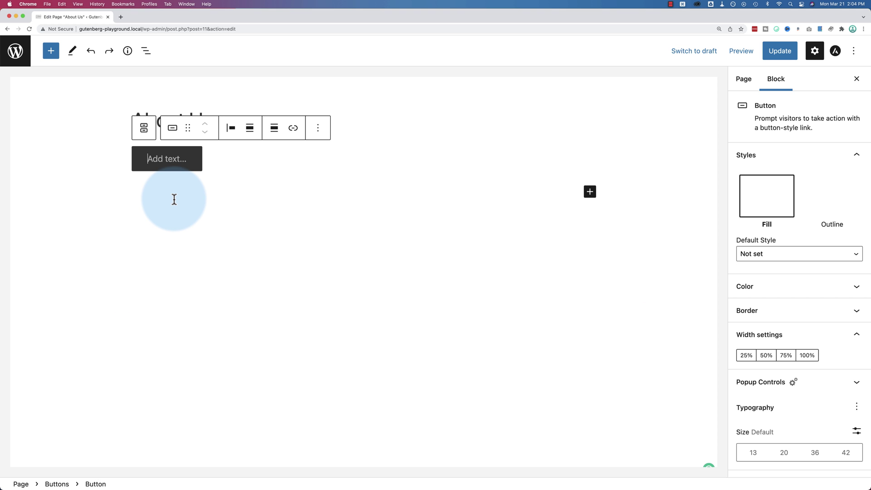
pyautogui.write("What'")
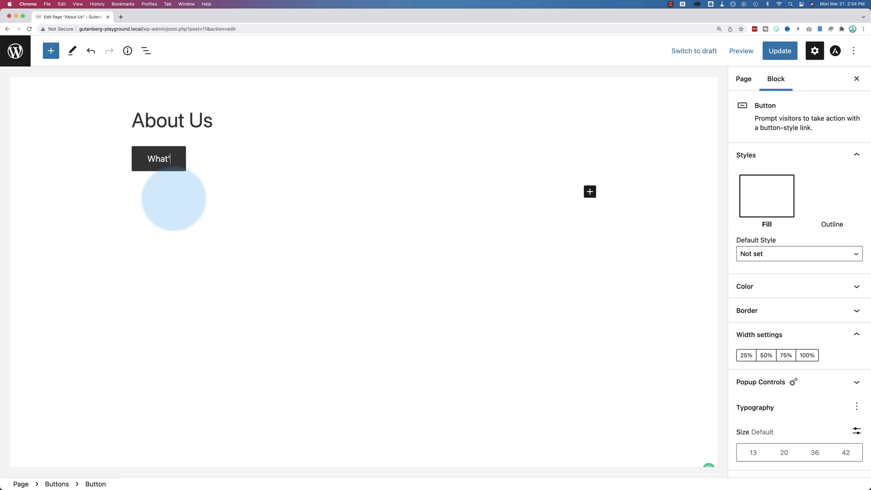
pyautogui.write("s Waldo's Last Name")
pyautogui.doubleClick(149, 160)
pyautogui.write('Di')
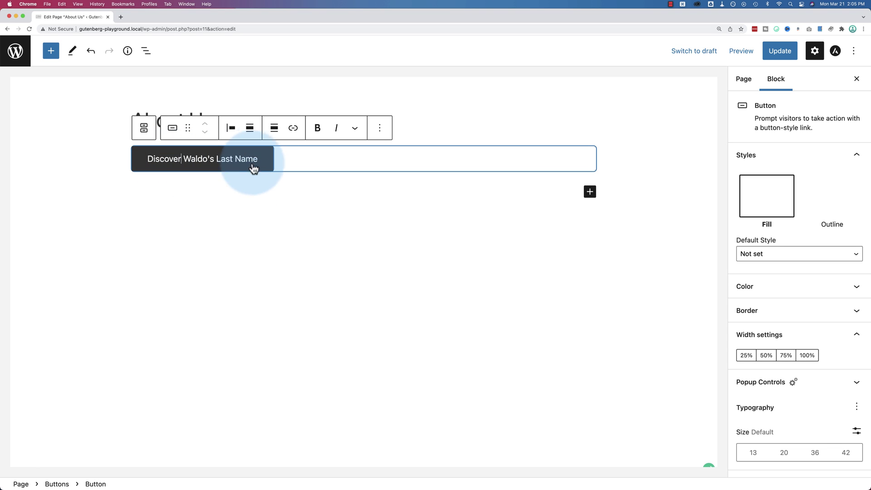
# Link the button to sample-page/#whats-waldos-last-name and update About Us
pyautogui.click(294, 129)
pyautogui.click(221, 200)
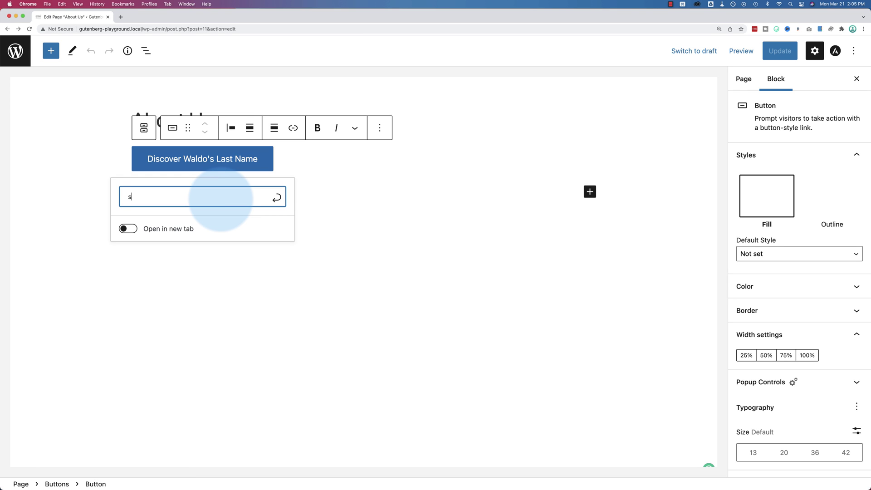
pyautogui.write('le')
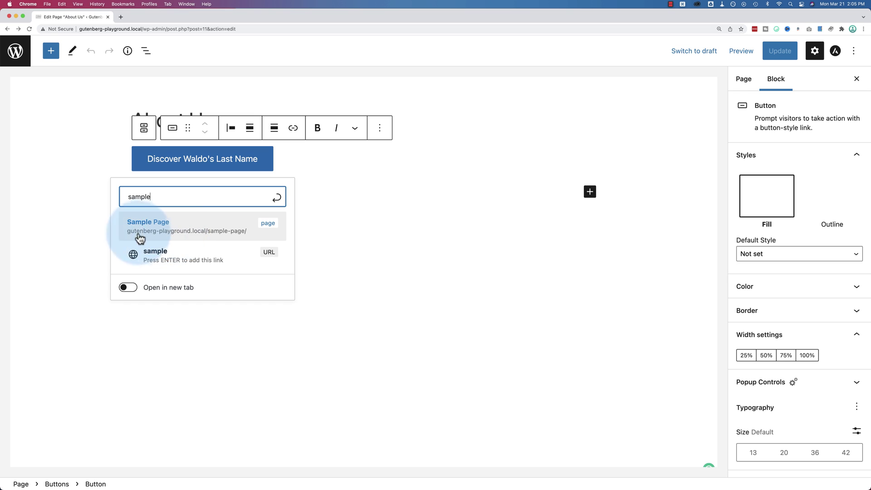
pyautogui.click(162, 229)
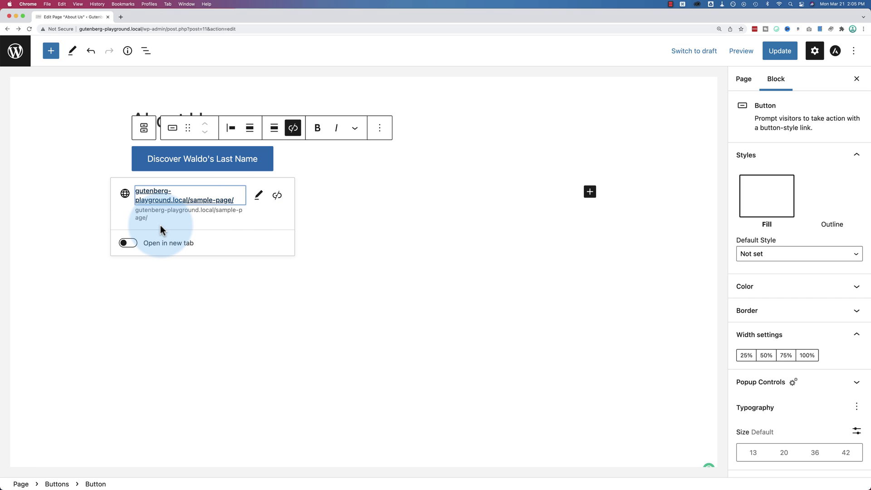
pyautogui.click(259, 200)
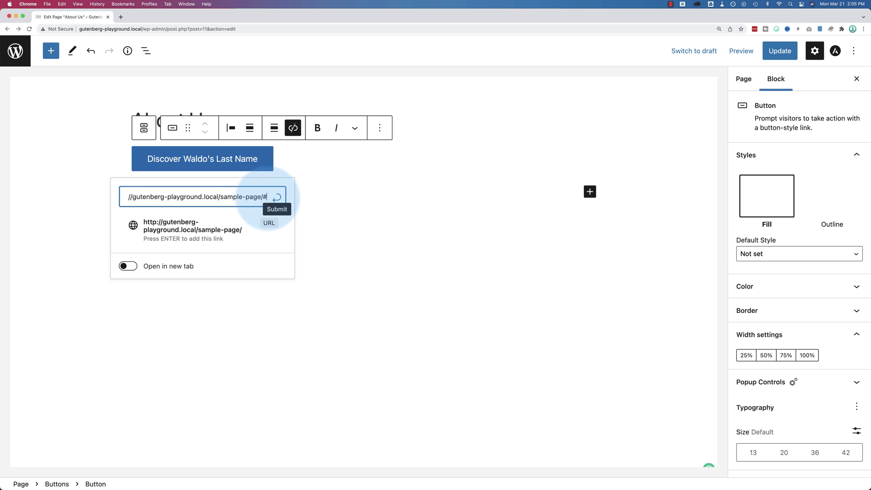
pyautogui.press('super+v')
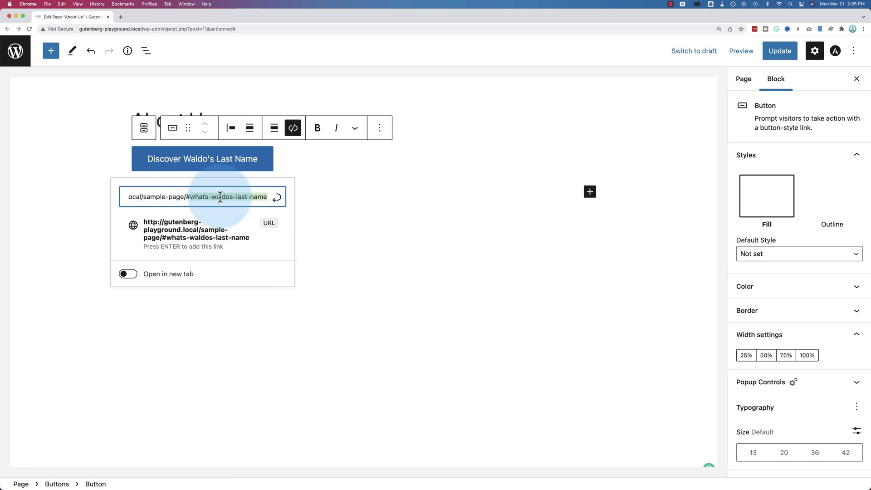
pyautogui.click(277, 197)
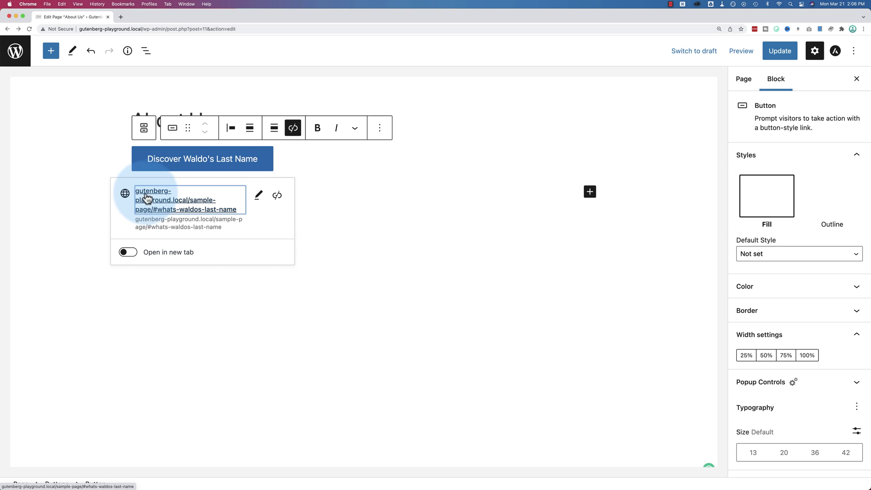
pyautogui.click(780, 50)
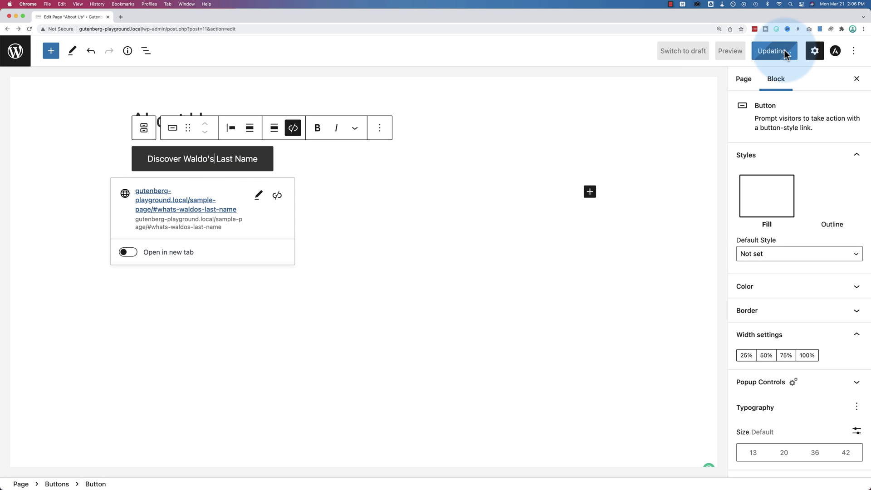
# On the live About Us page, confirm the button lands on What's Waldo's last name
pyautogui.click(93, 457)
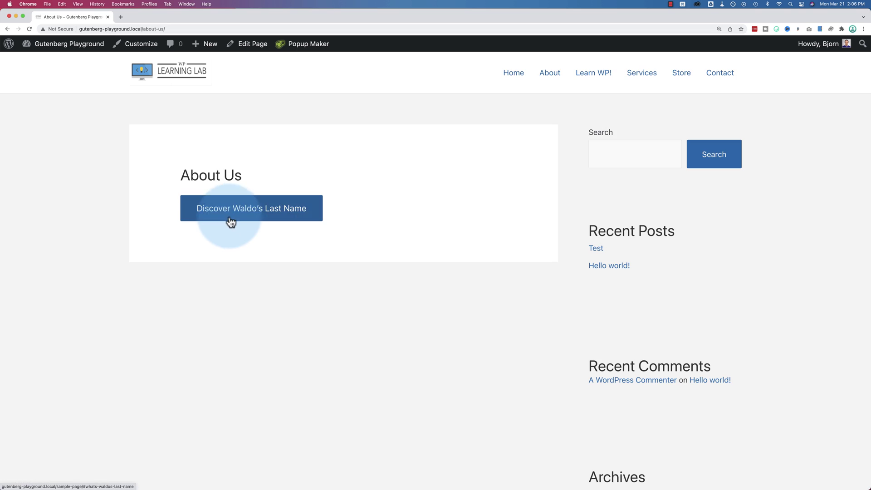
pyautogui.click(230, 210)
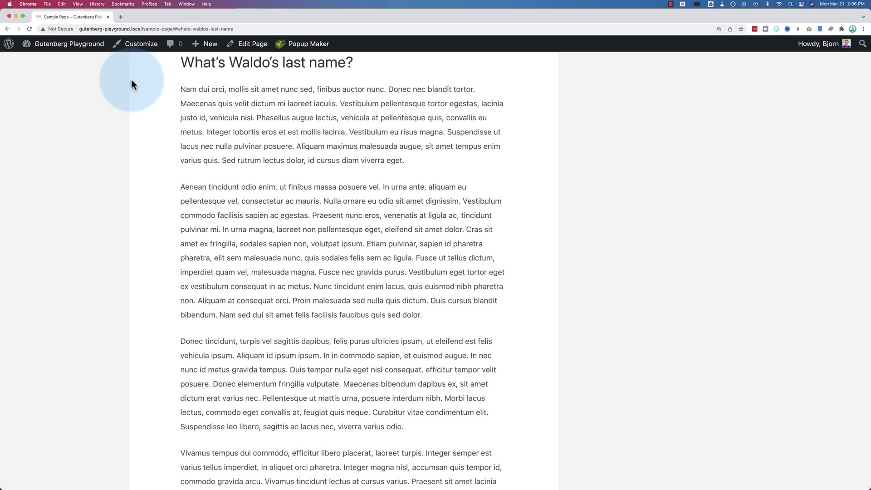
pyautogui.moveTo(143, 29); pyautogui.dragTo(251, 29)
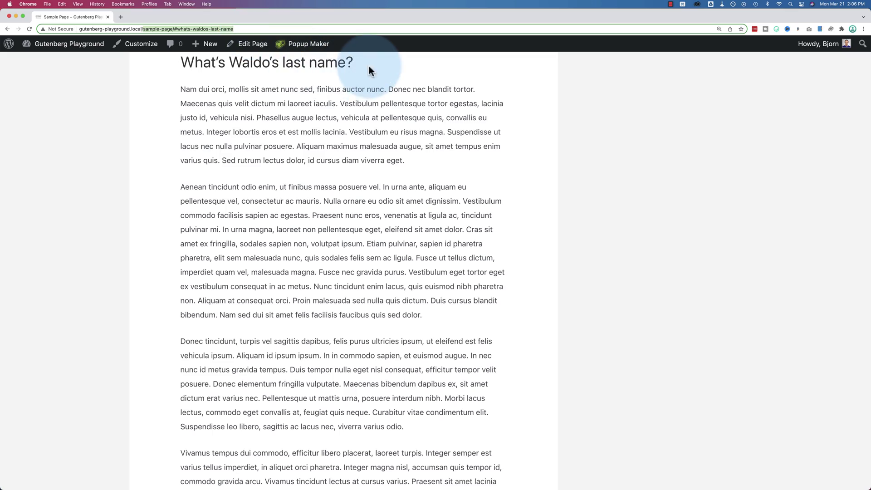
pyautogui.moveTo(369, 67); pyautogui.dragTo(193, 67)
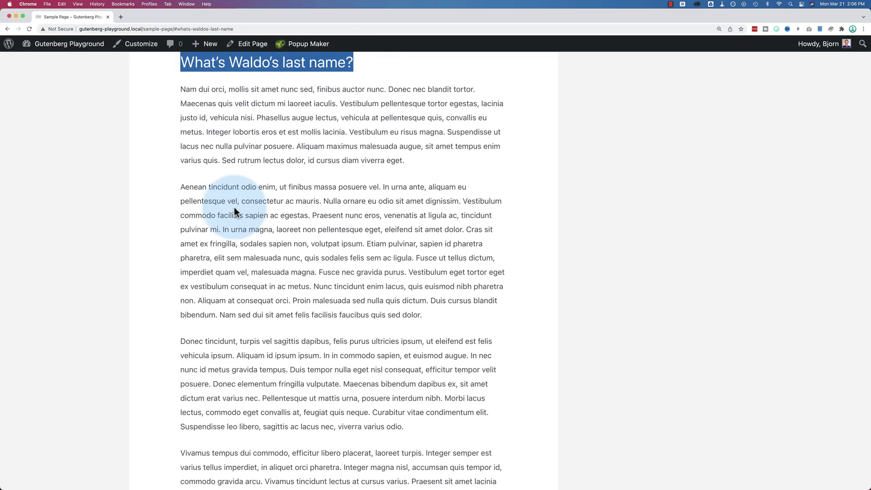
# Follow Sample Page's Jump via HTML link to the #jump-to-here paragraph
pyautogui.scroll(5, 234, 207)
pyautogui.scroll(15, 234, 206)
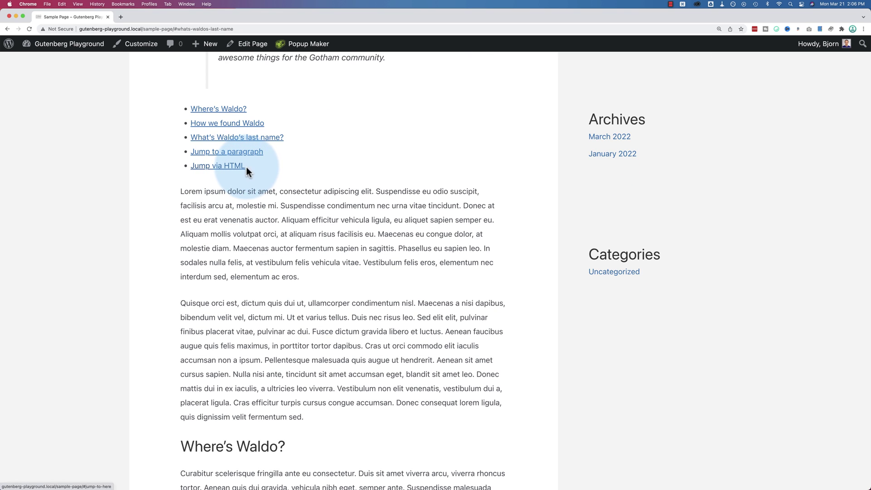
pyautogui.click(225, 169)
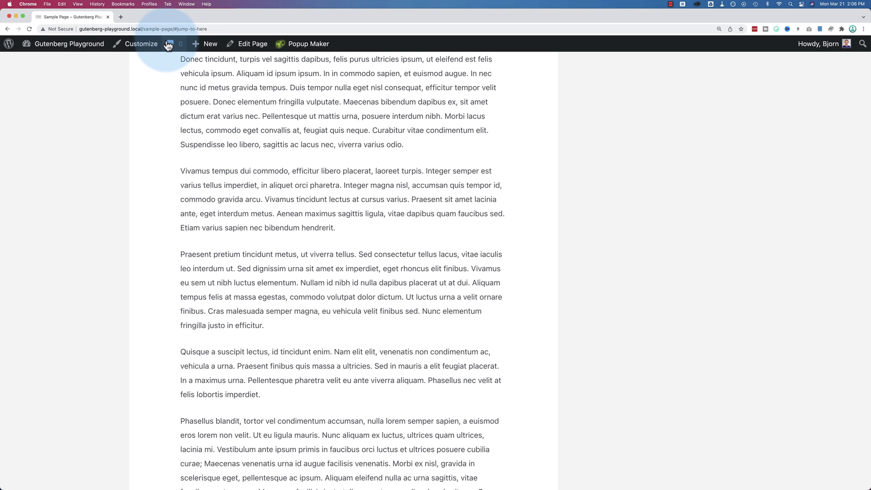
# Copy the jump-to-here anchor name from the page address
pyautogui.click(182, 29)
pyautogui.moveTo(227, 29); pyautogui.dragTo(177, 29)
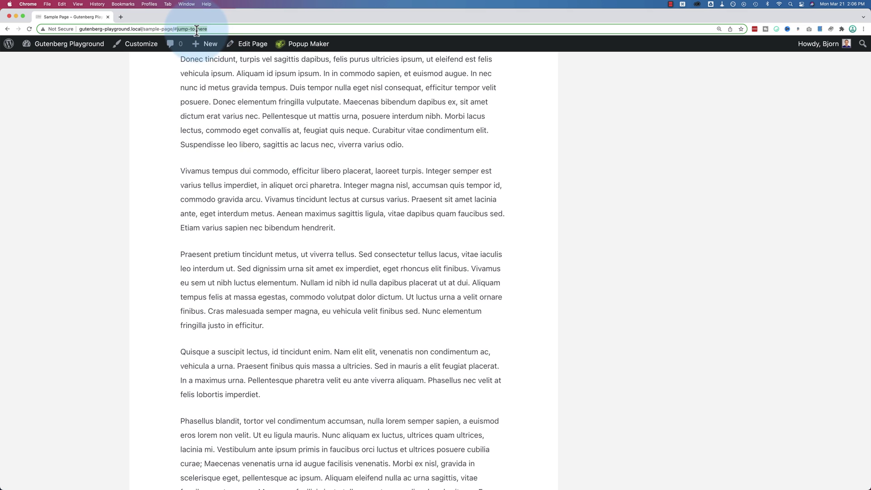
pyautogui.rightClick(196, 30)
pyautogui.click(211, 74)
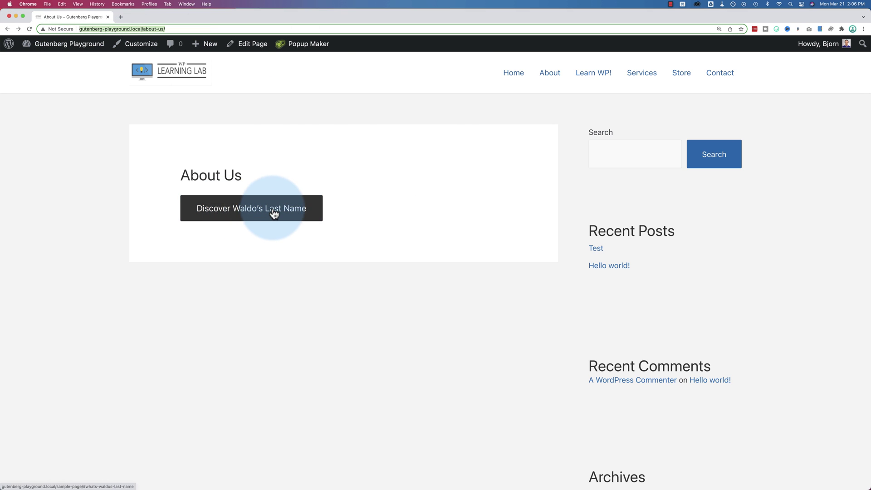
# Replace the About Us button link with the jump-to-here address and update the page
pyautogui.click(273, 213)
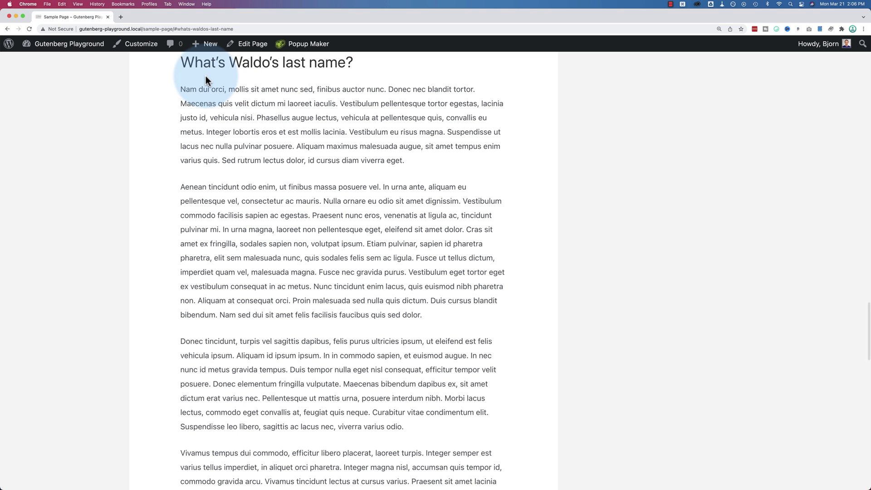
pyautogui.click(7, 30)
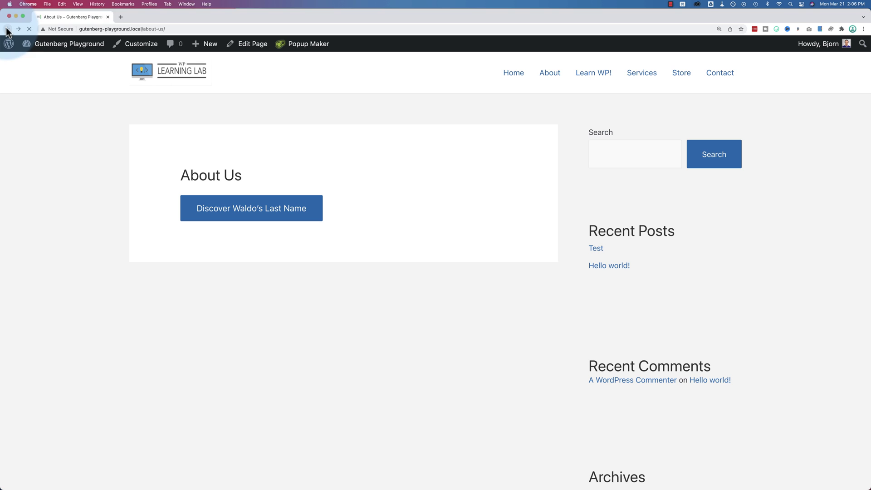
pyautogui.click(247, 44)
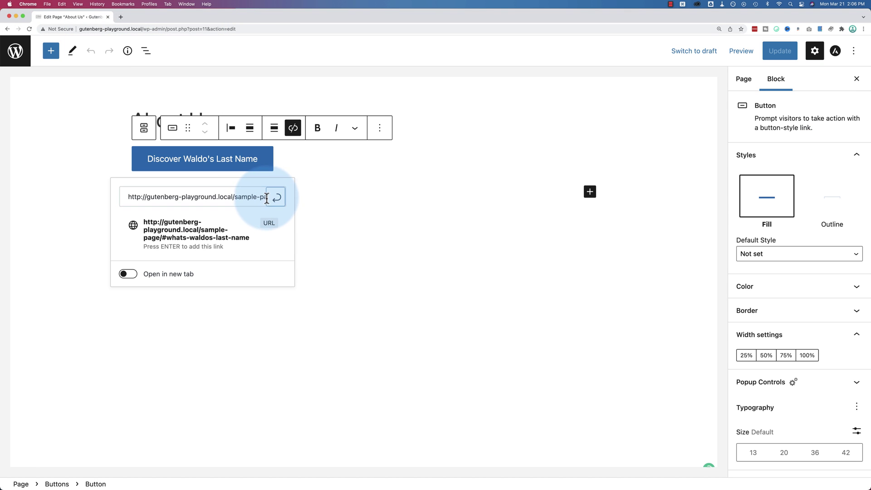
pyautogui.tripleClick(267, 197)
pyautogui.press('super+v')
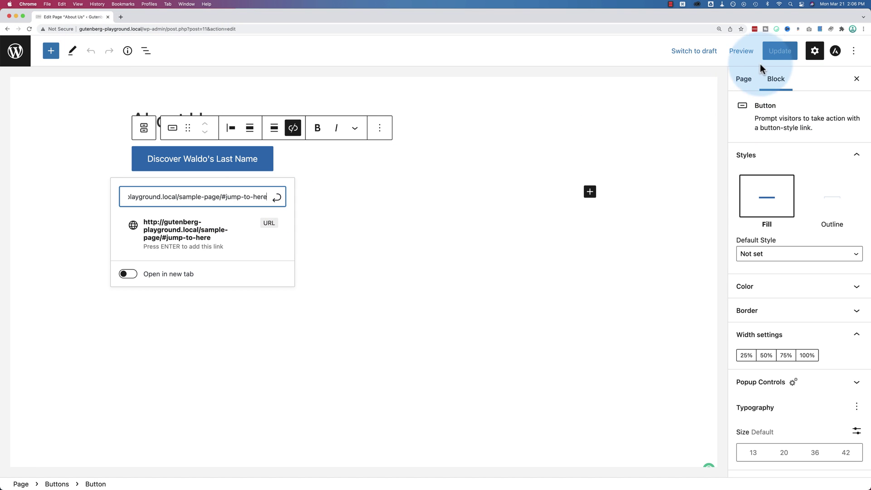
pyautogui.click(780, 51)
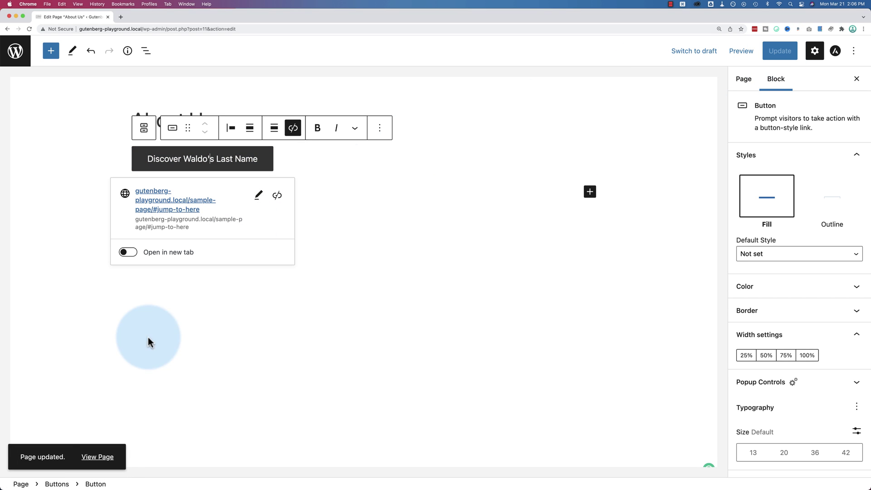
pyautogui.click(103, 457)
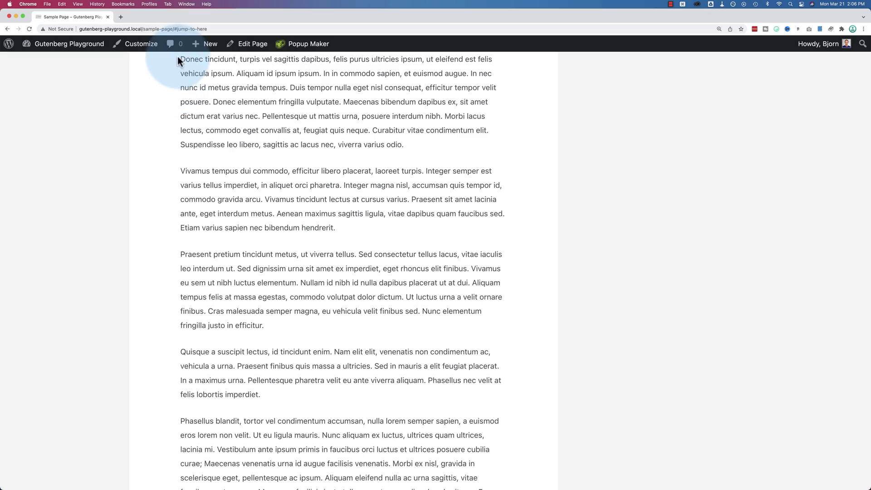
# Check the paragraph reached at sample-page/#jump-to-here, then scroll back to the top
pyautogui.moveTo(177, 57); pyautogui.dragTo(422, 151)
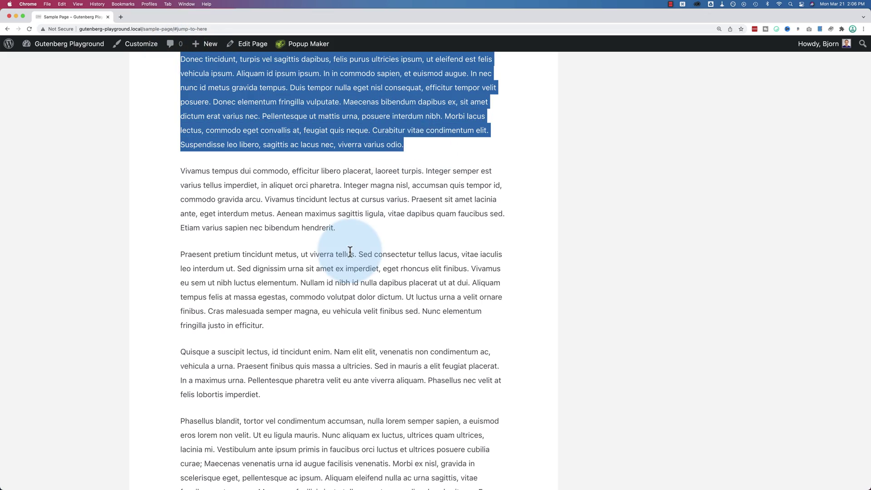
pyautogui.click(173, 59)
pyautogui.scroll(15, 377, 199)
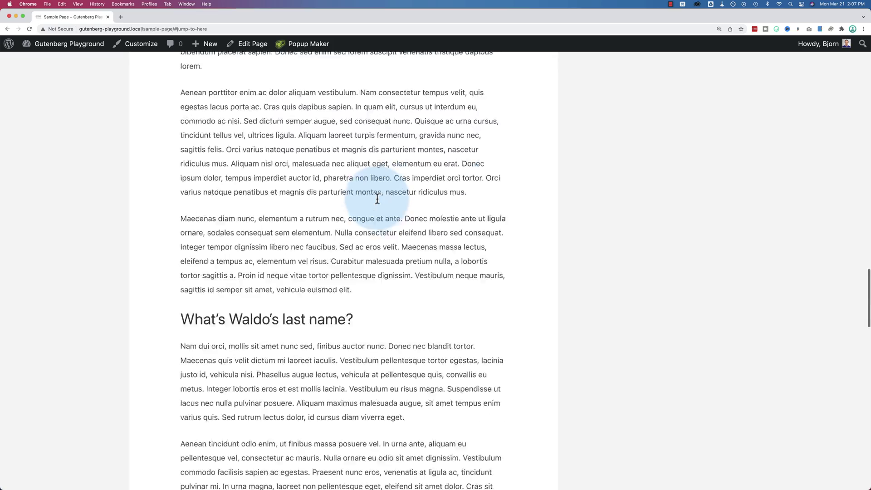
pyautogui.scroll(15, 377, 198)
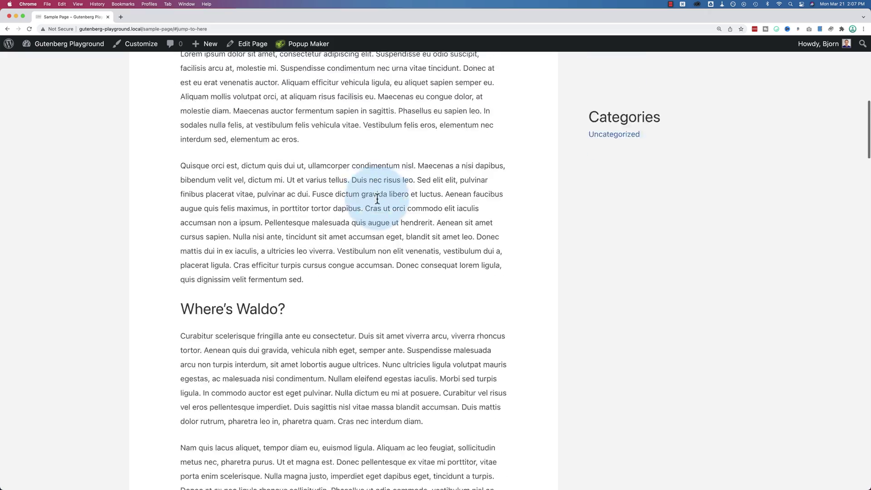